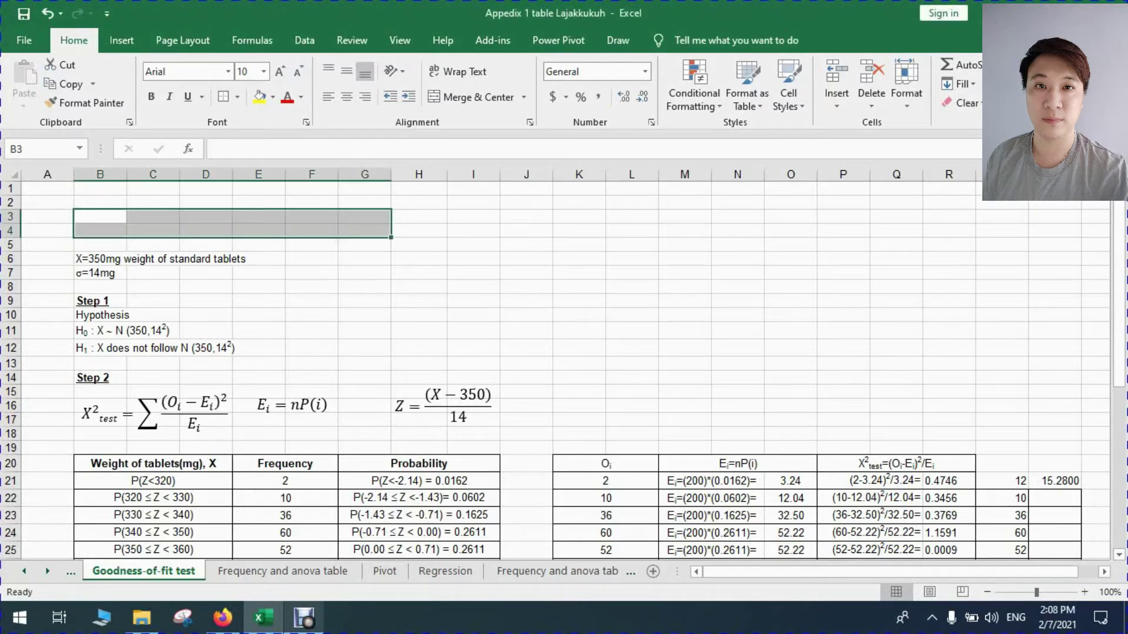
- Examine the standard tablet weight and standard deviation given above Step 1 on the Goodness-of-fit test sheet
click(418, 378)
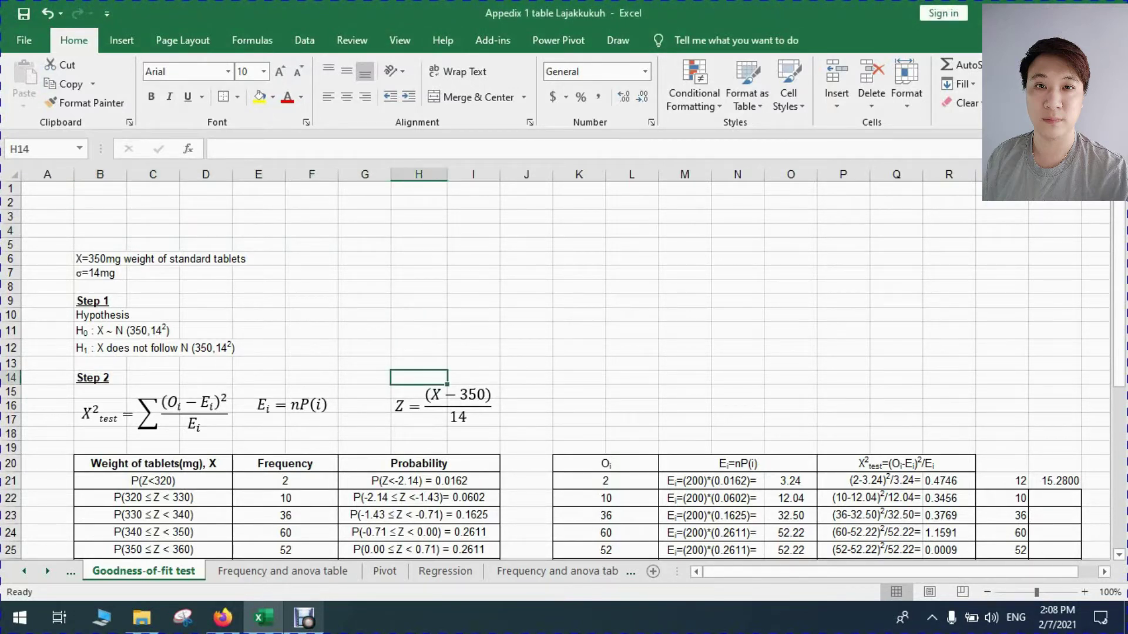
click(100, 259)
scroll(100, 259, down, 1)
click(100, 273)
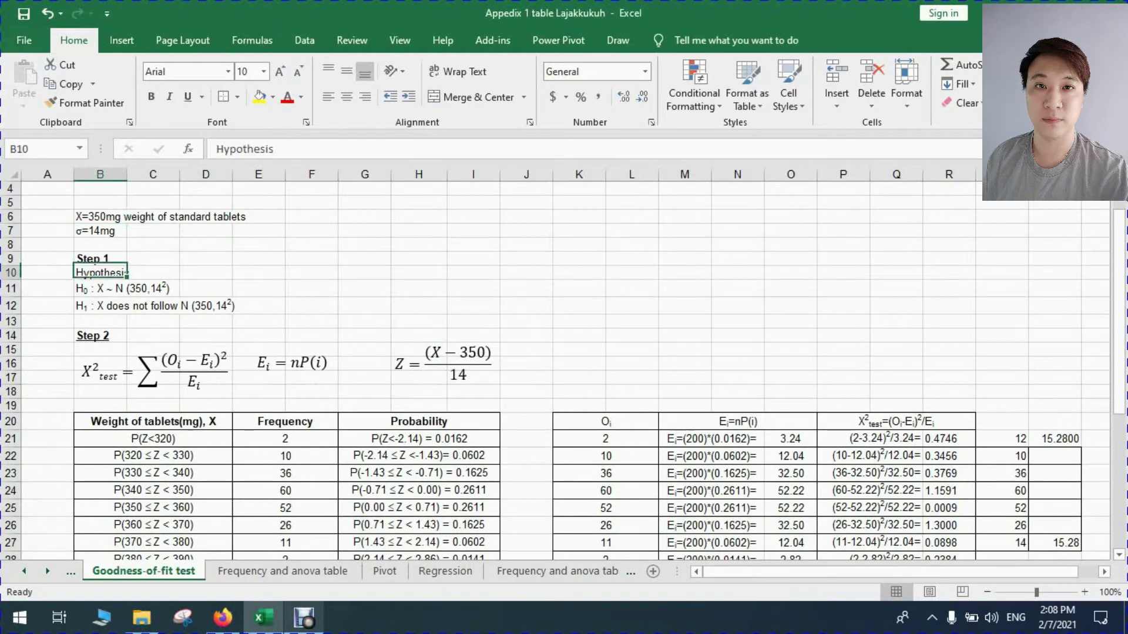
click(121, 217)
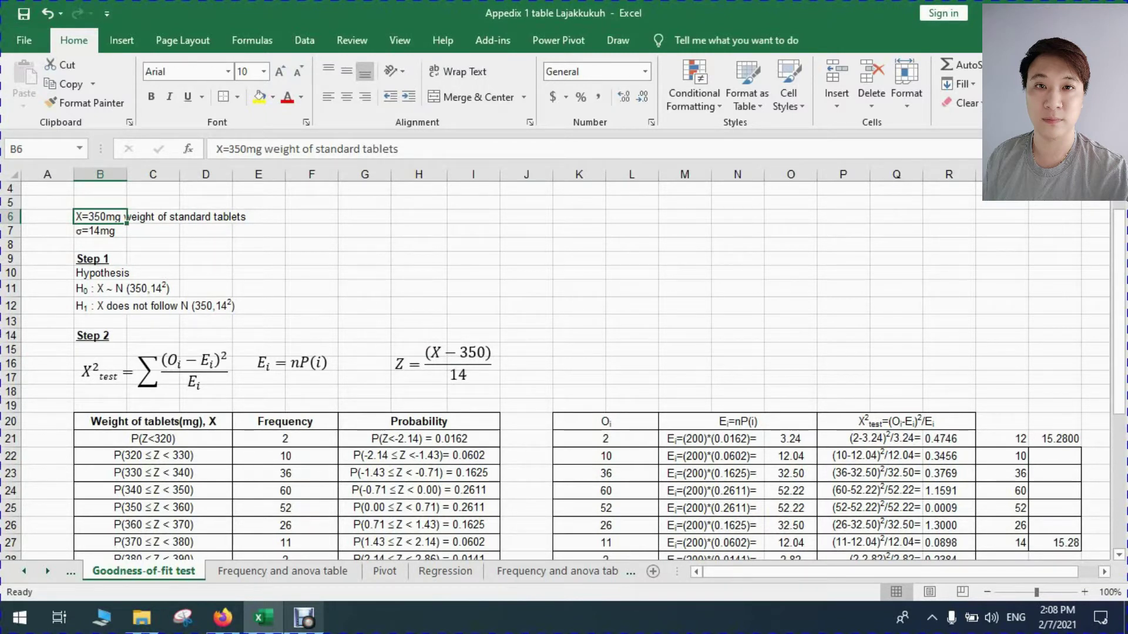
click(100, 231)
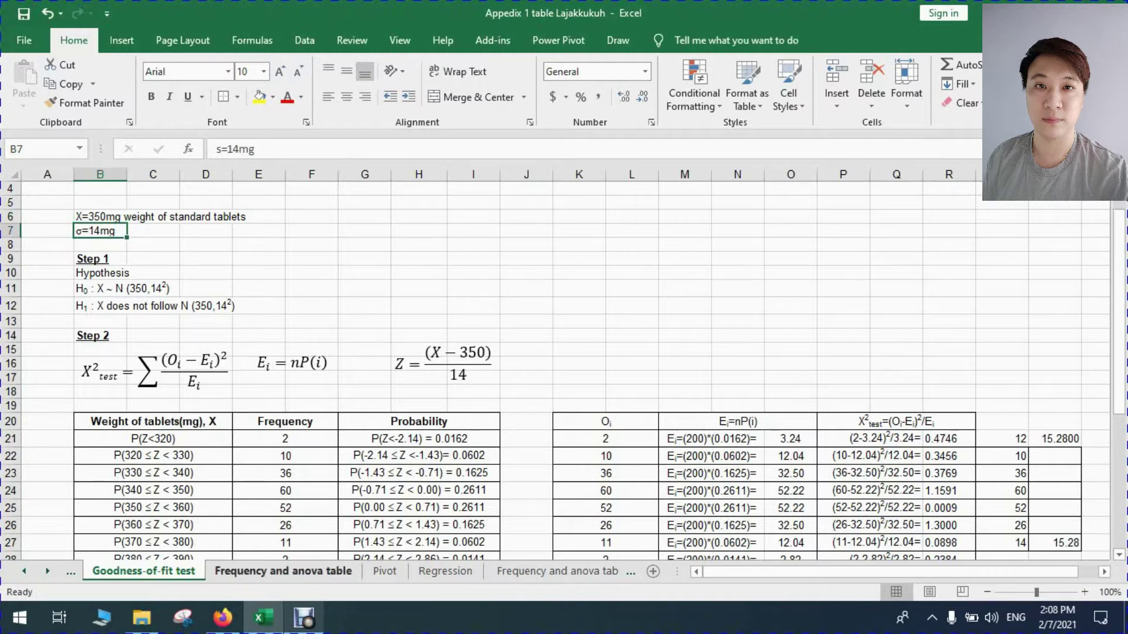
- Open the Frequency and anova table (2) sheet and autofit column H to its contents
click(558, 571)
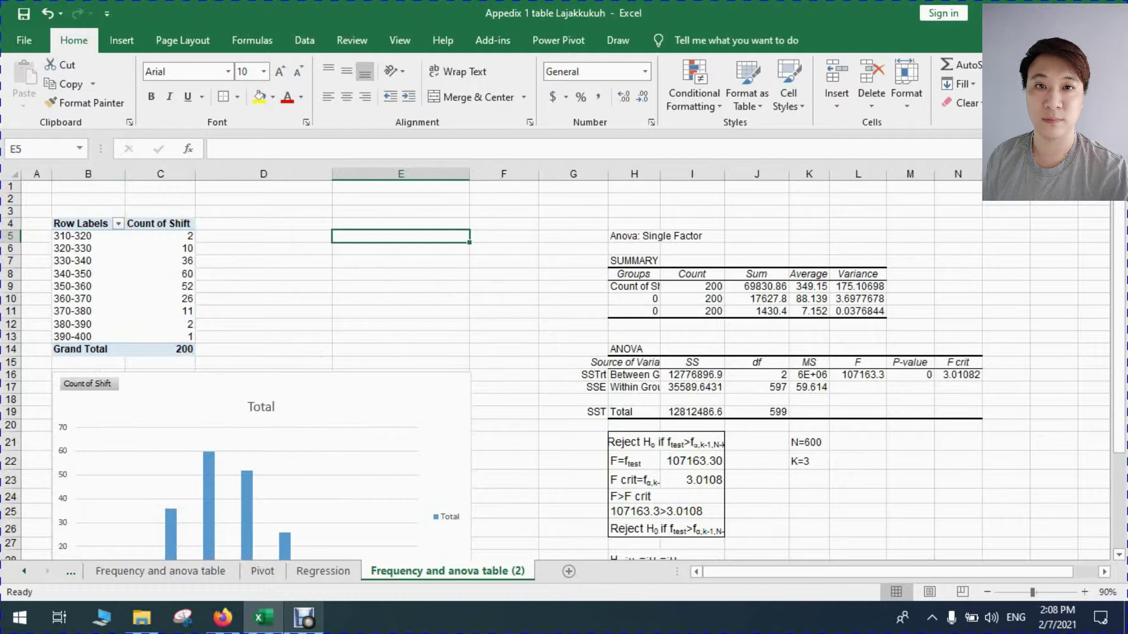
double_click(660, 174)
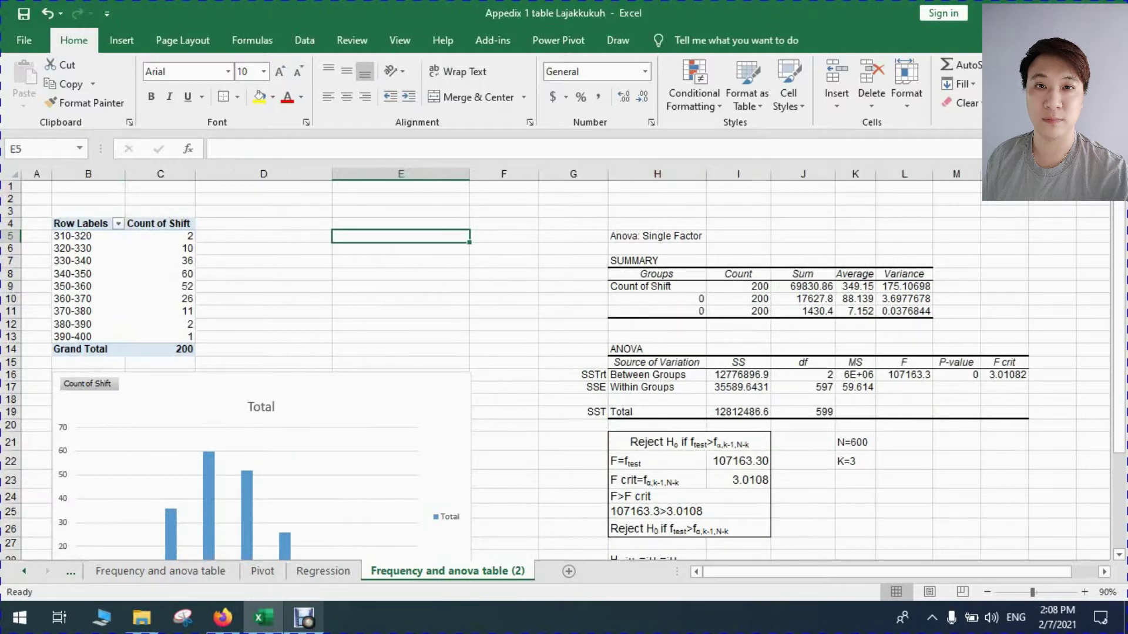
drag(574, 211, 1076, 545)
click(400, 224)
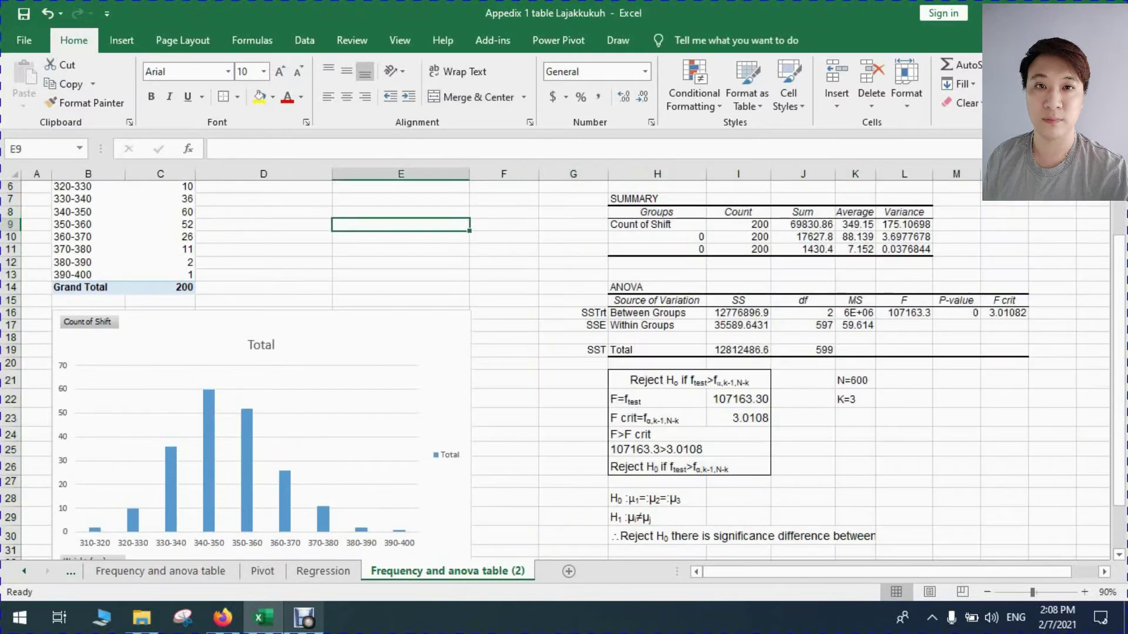
scroll(400, 225, up, 2)
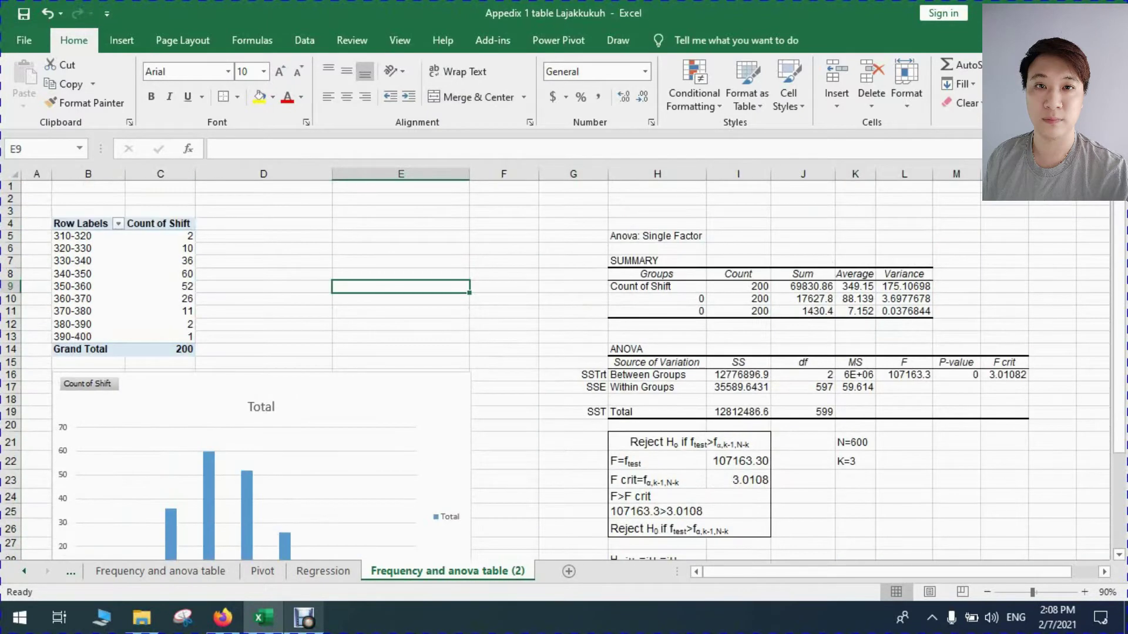
- Check the start, end and interval in the grouping settings of the pivot table's weight labels, keeping them as they are
drag(160, 236, 160, 337)
click(88, 249)
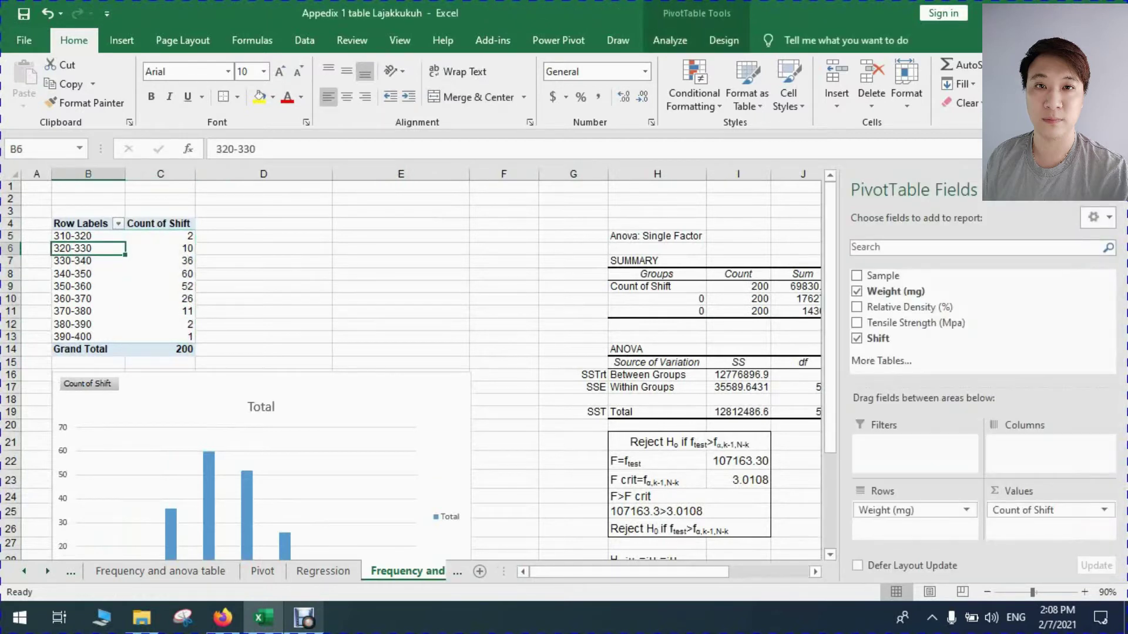
right_click(98, 249)
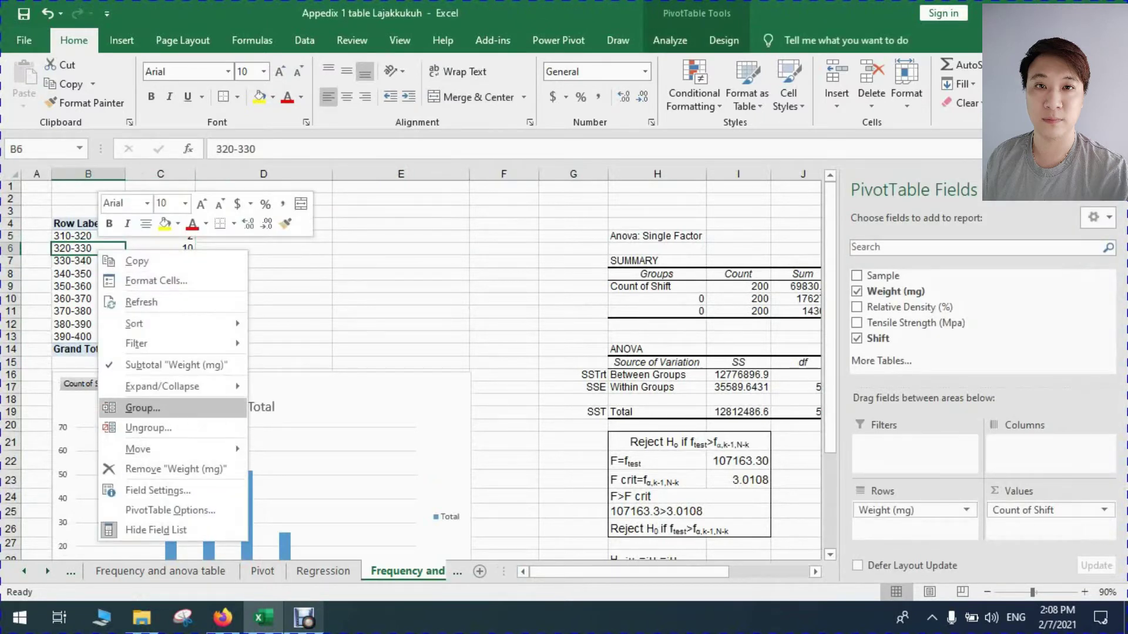
click(143, 408)
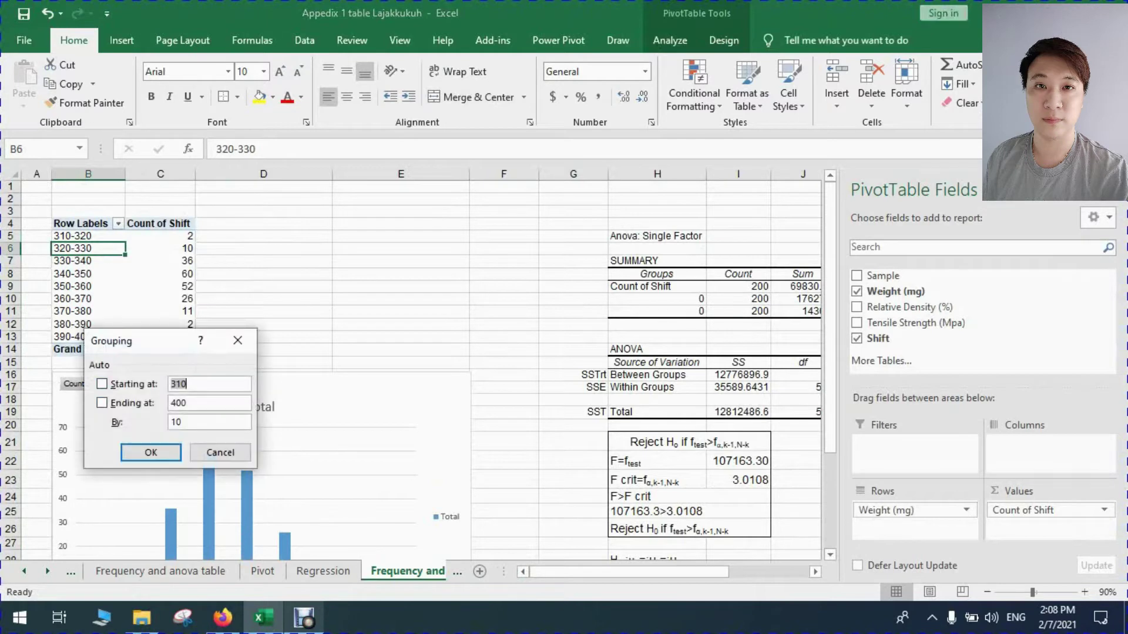
click(189, 384)
key(Return)
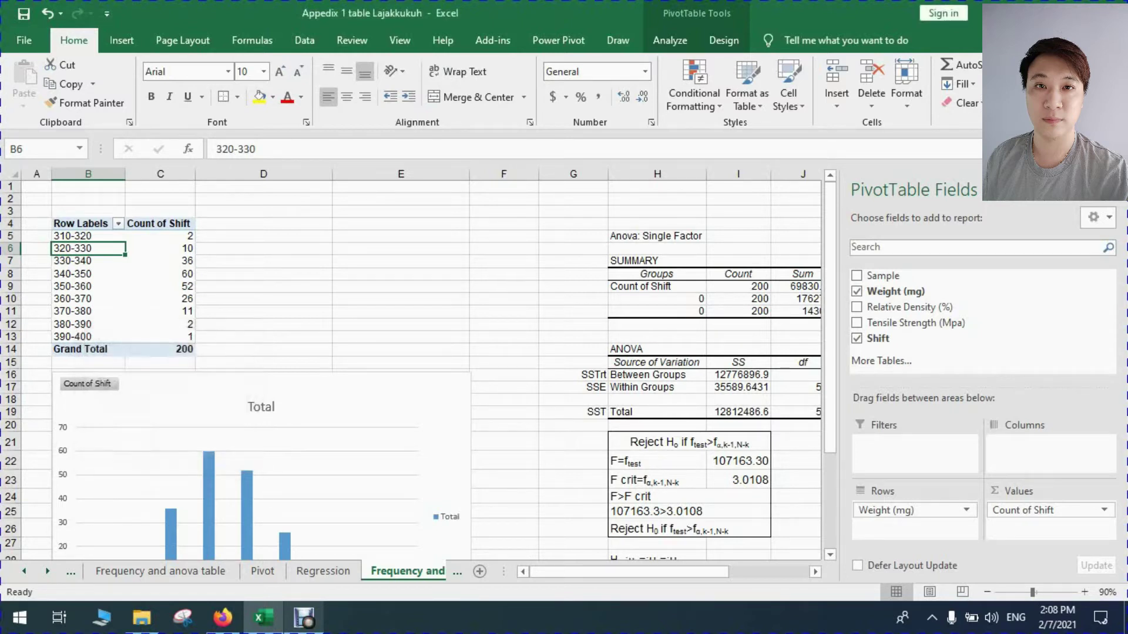
- Examine the pivot table's shift counts, the grand total and the frequency chart below it
drag(171, 235, 170, 336)
click(170, 349)
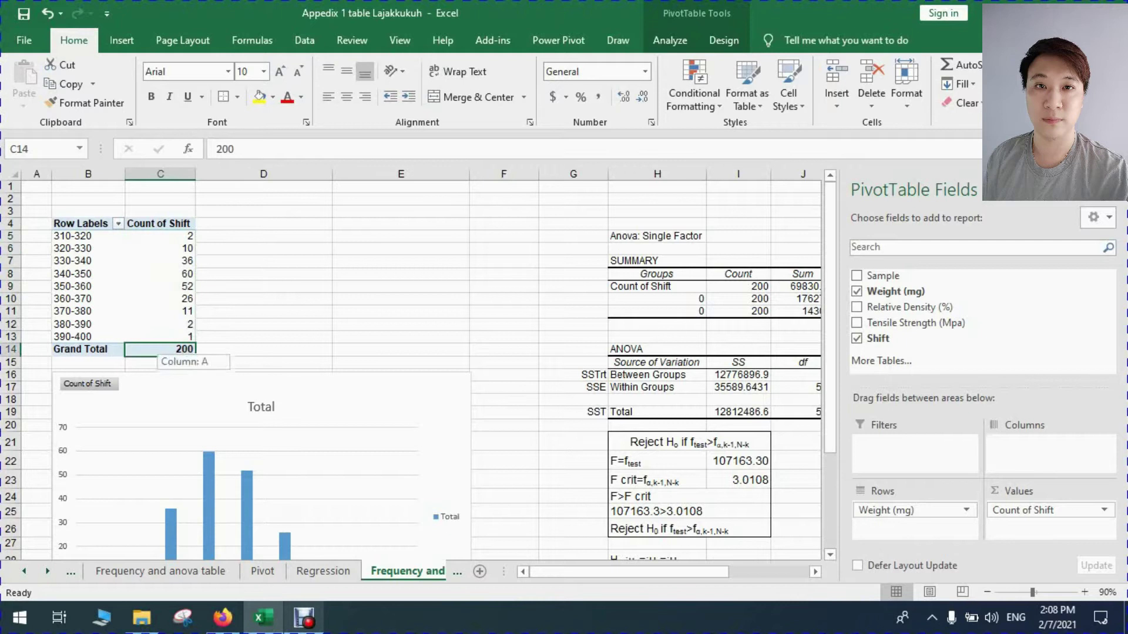
scroll(411, 364, down, 4)
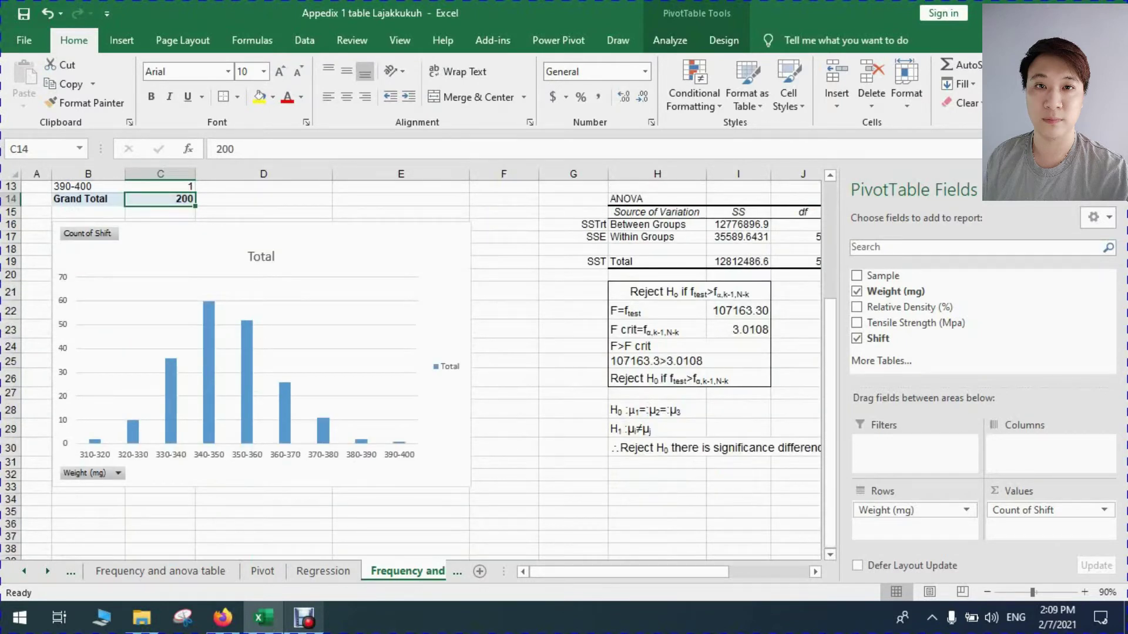
scroll(411, 365, up, 4)
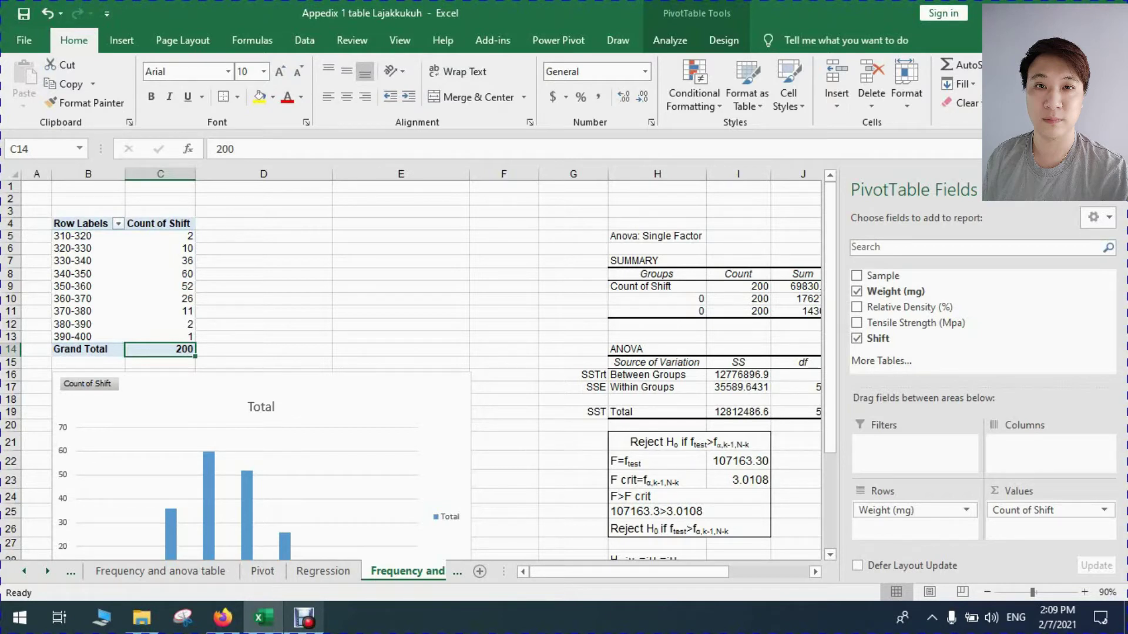
- Return to the Goodness-of-fit test sheet and review the null and alternative hypotheses under Step 1
click(24, 571)
click(24, 570)
click(299, 571)
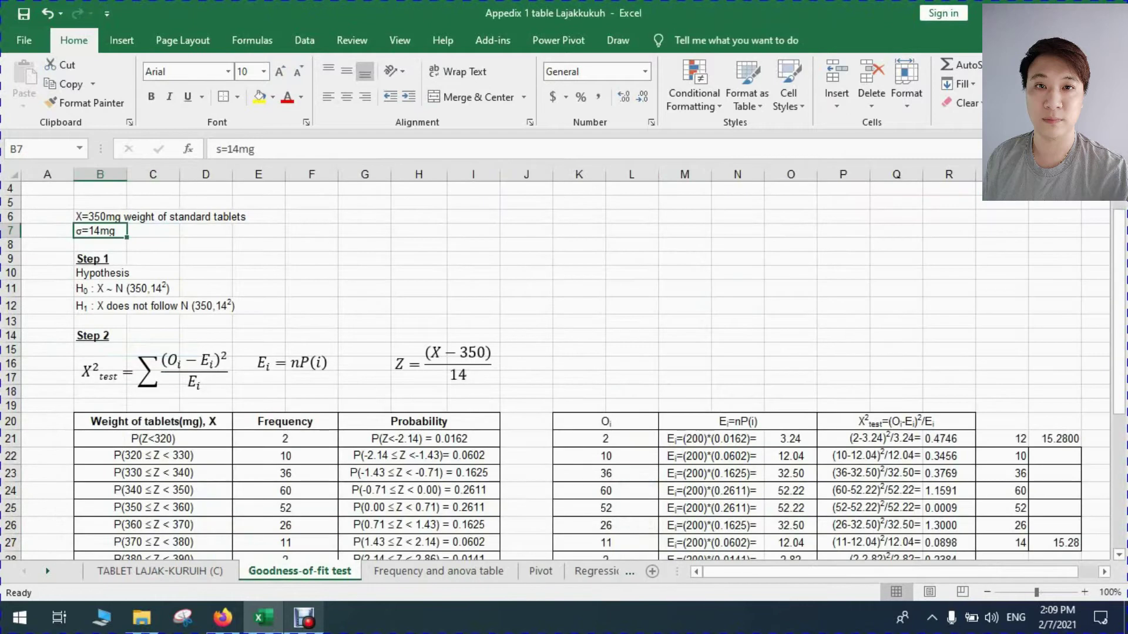
click(100, 273)
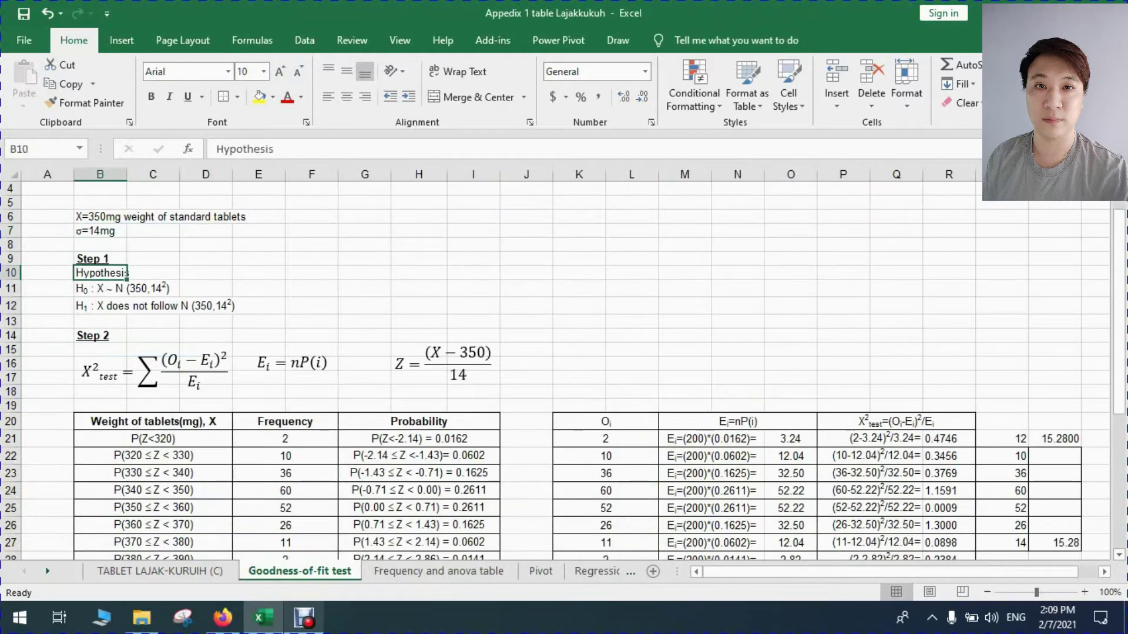
click(365, 350)
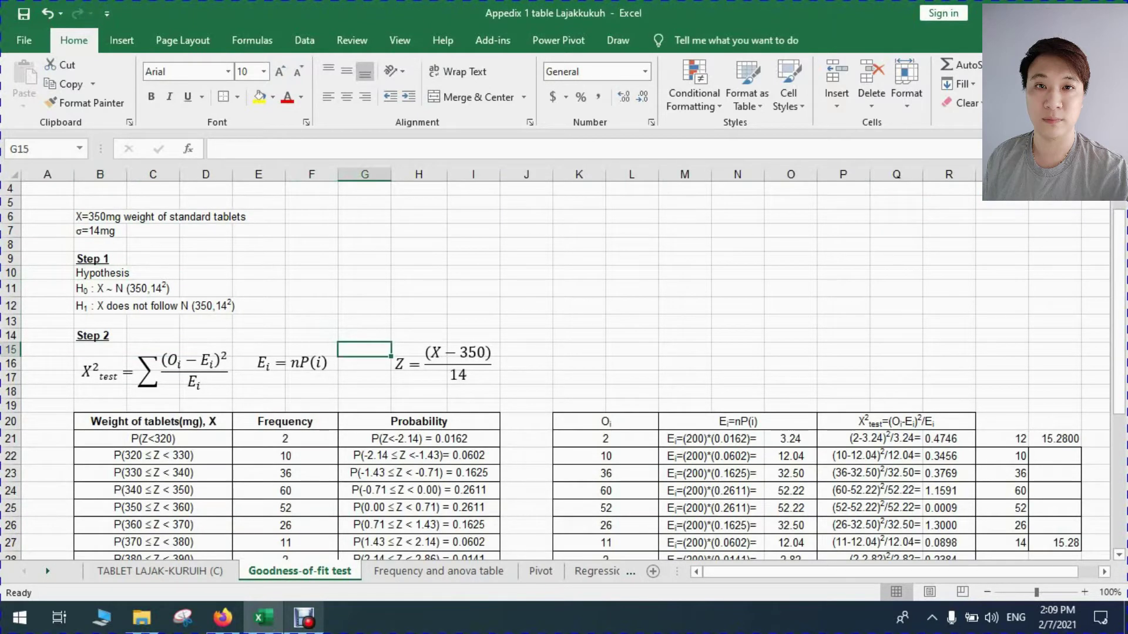
click(126, 288)
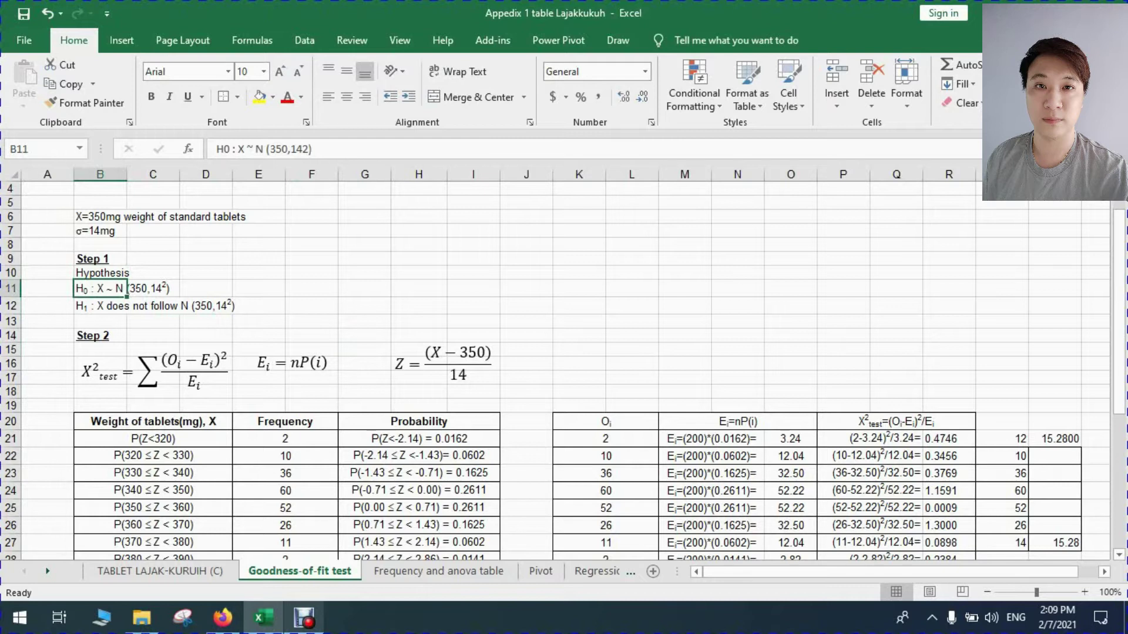
click(153, 306)
click(153, 289)
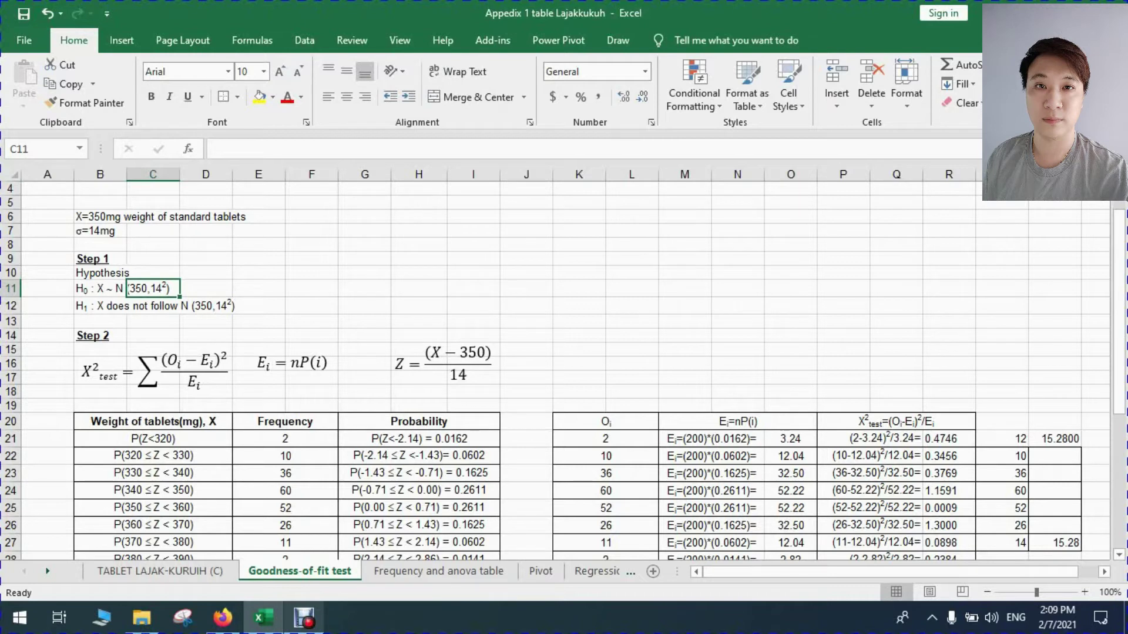
click(153, 321)
click(100, 289)
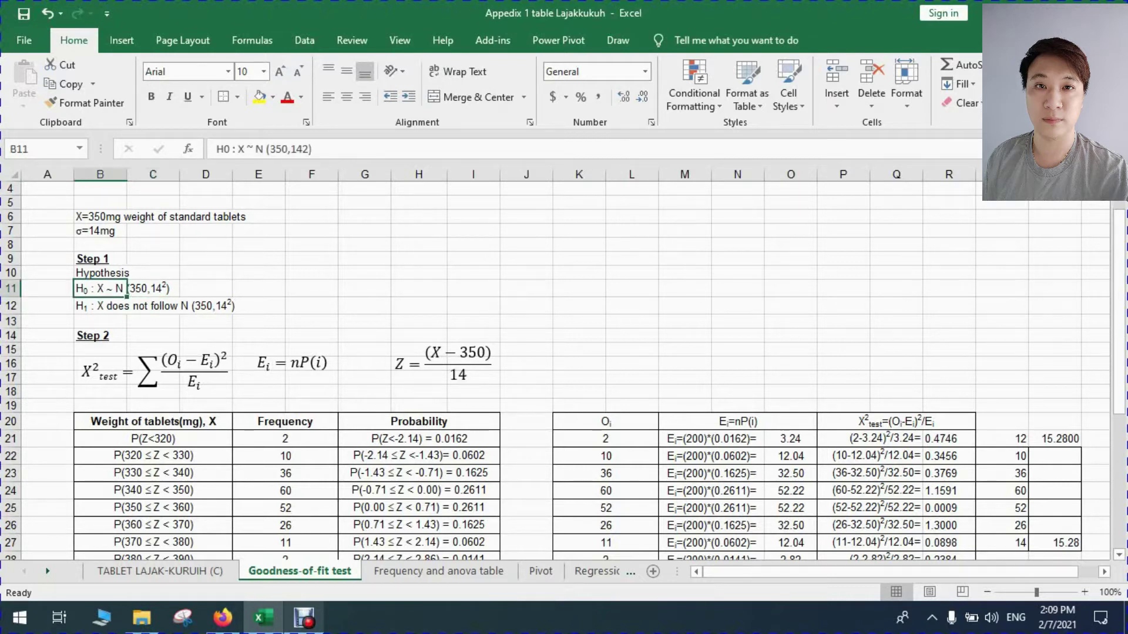
click(100, 306)
click(100, 289)
click(100, 306)
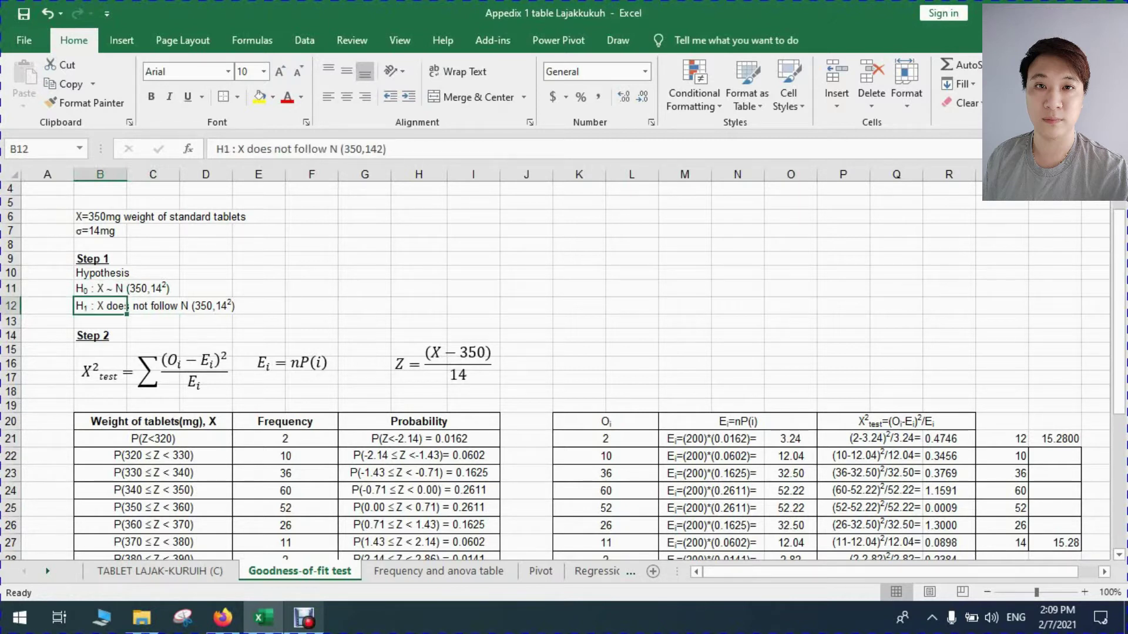
- Examine the chi-square test statistic equation under Step 2, including its observed-minus-expected fraction
click(120, 376)
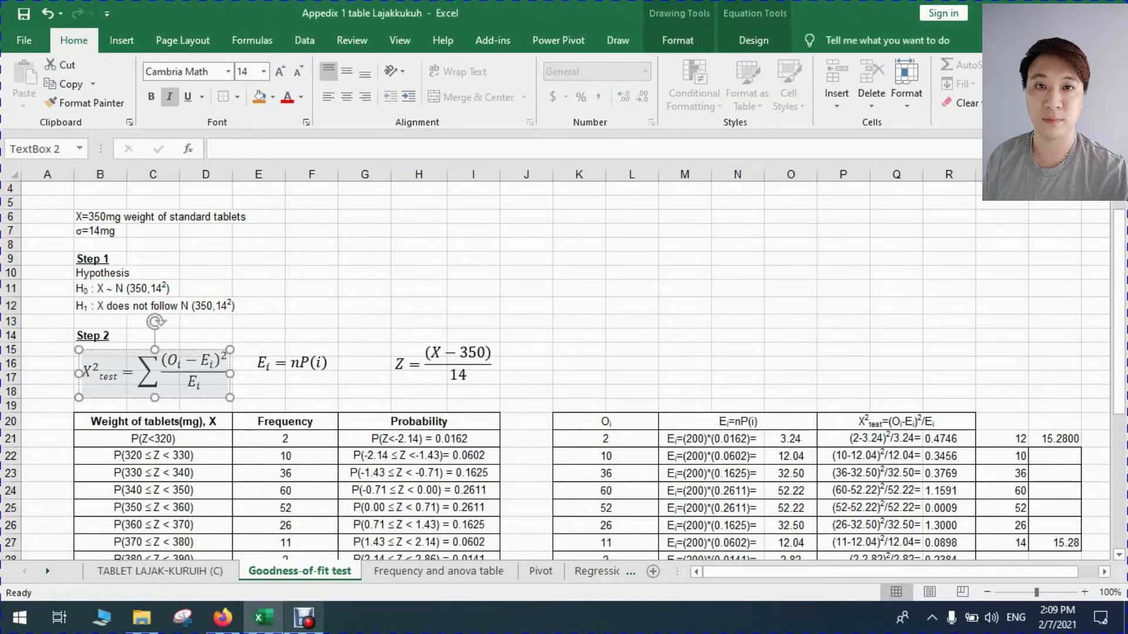
click(311, 336)
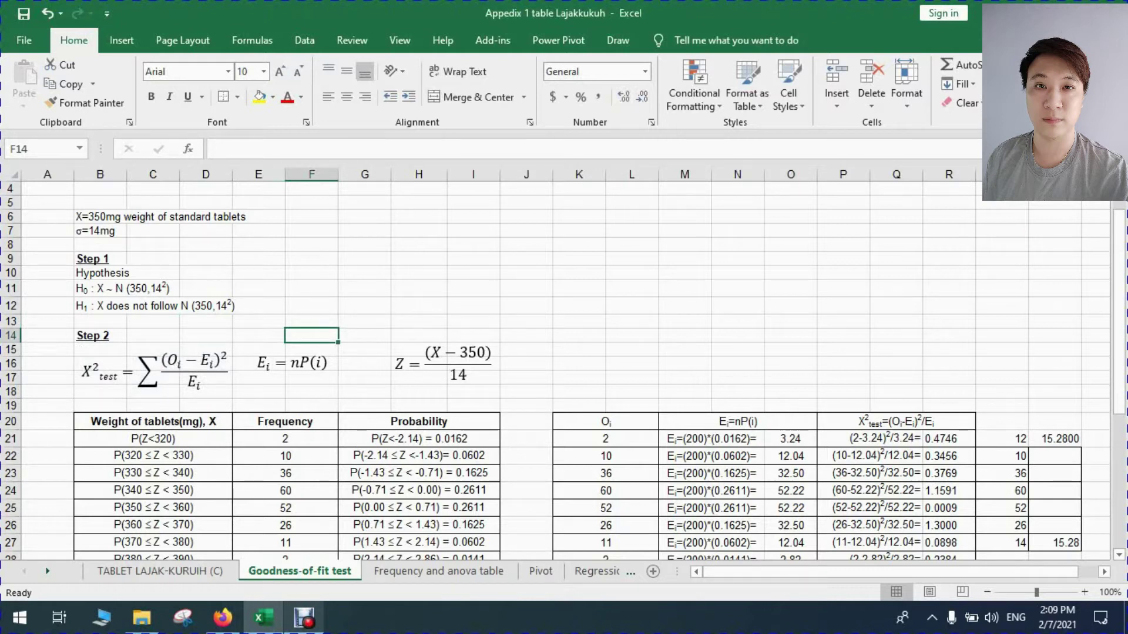
click(187, 381)
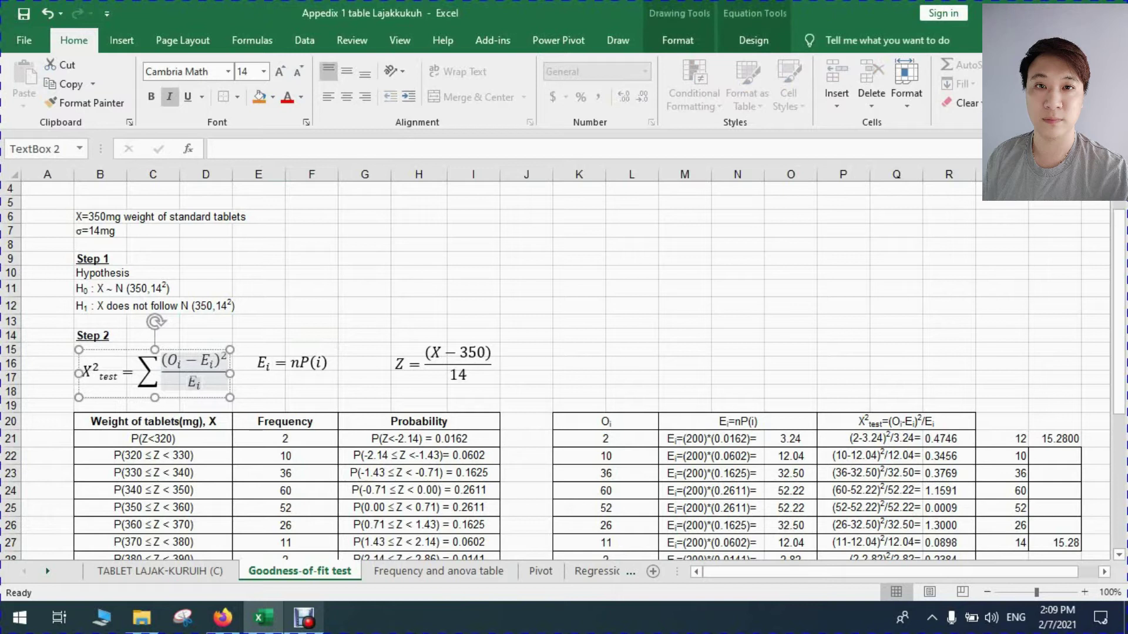
click(312, 335)
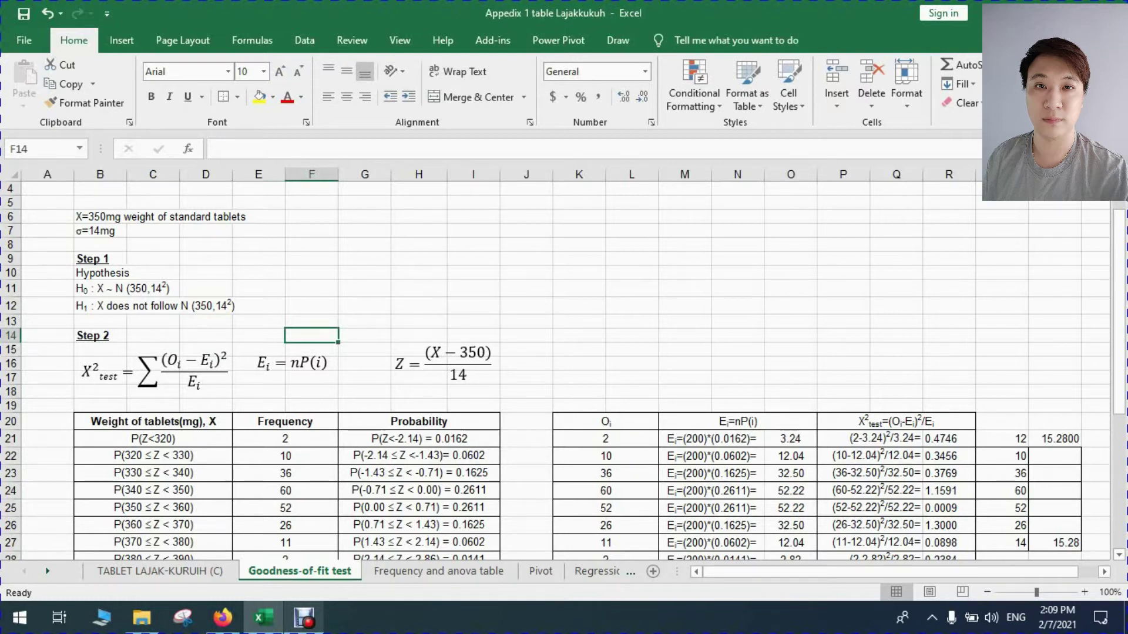
- Examine the frequency, probability, observed-value, expected-value and chi-square columns of the two Step 2 tables
scroll(555, 370, down, 2)
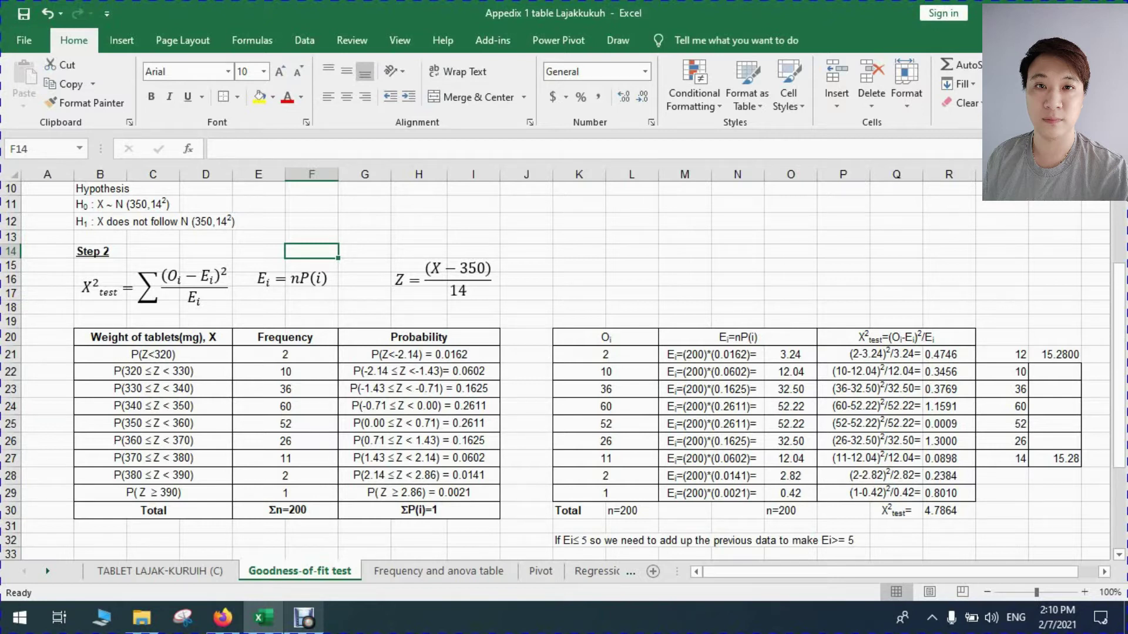
scroll(555, 370, up, 2)
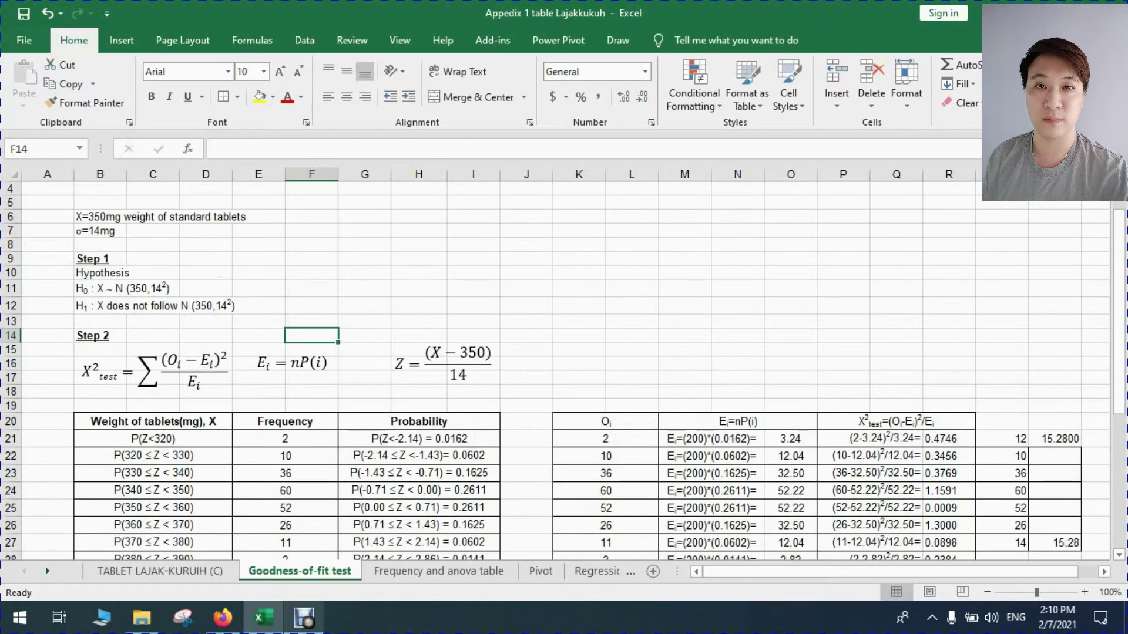
scroll(556, 370, down, 2)
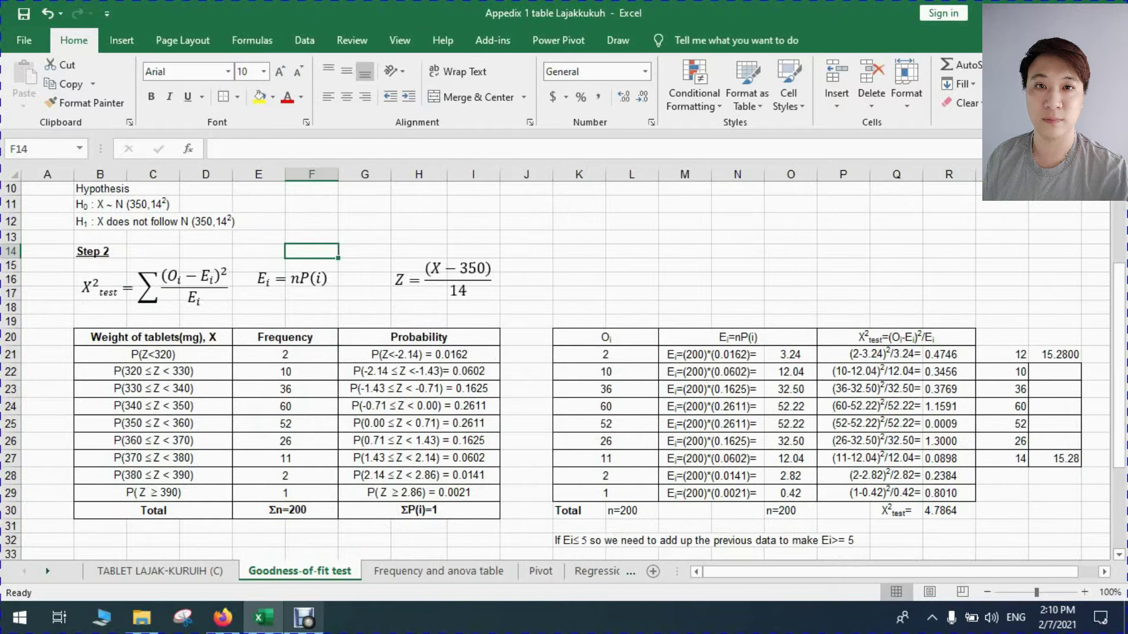
scroll(555, 370, down, 2)
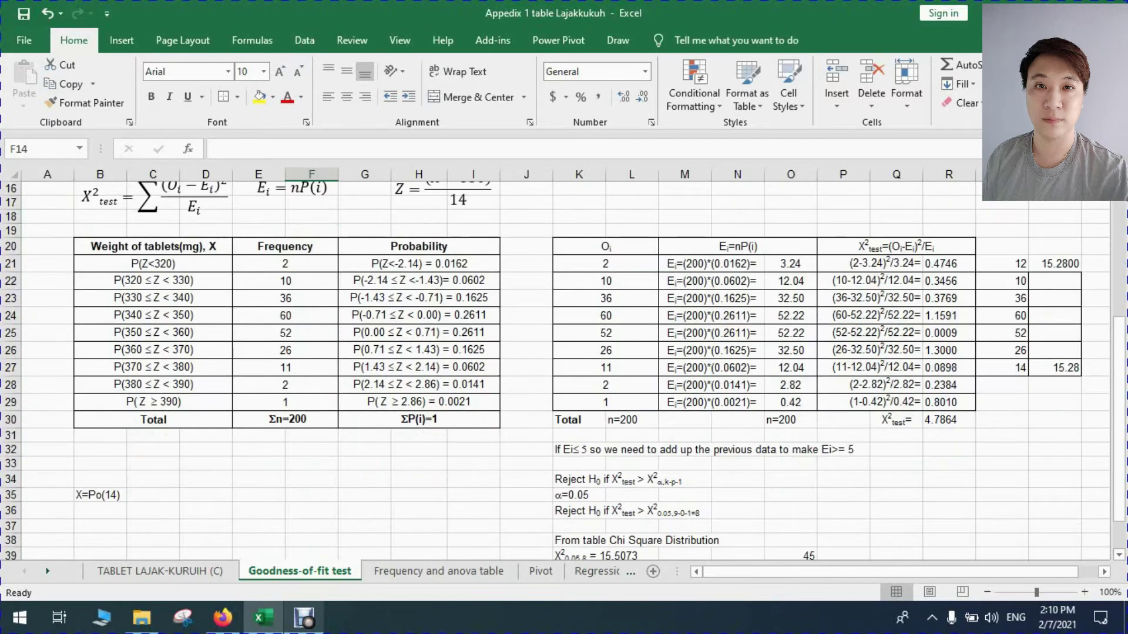
scroll(555, 370, up, 1)
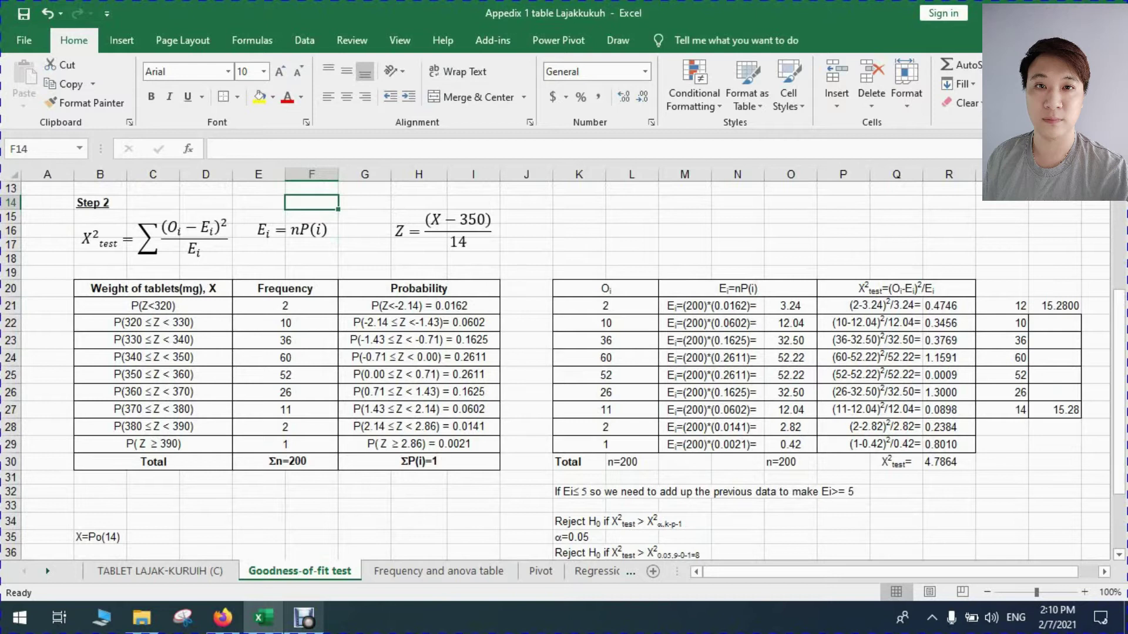
click(285, 288)
click(418, 322)
drag(418, 306, 418, 322)
click(418, 306)
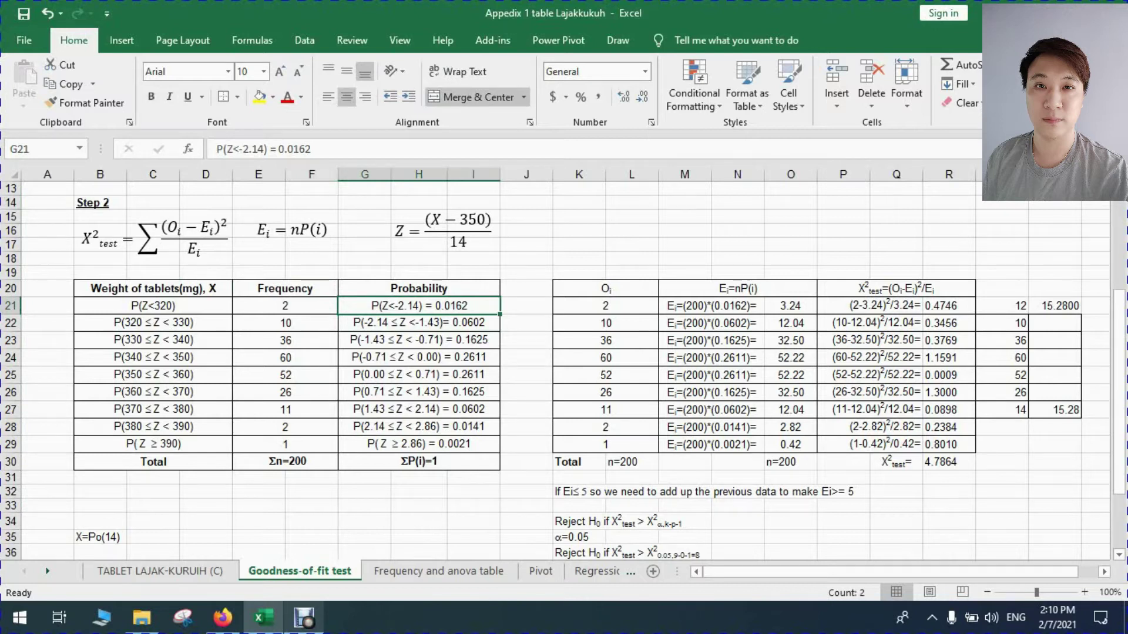
click(606, 288)
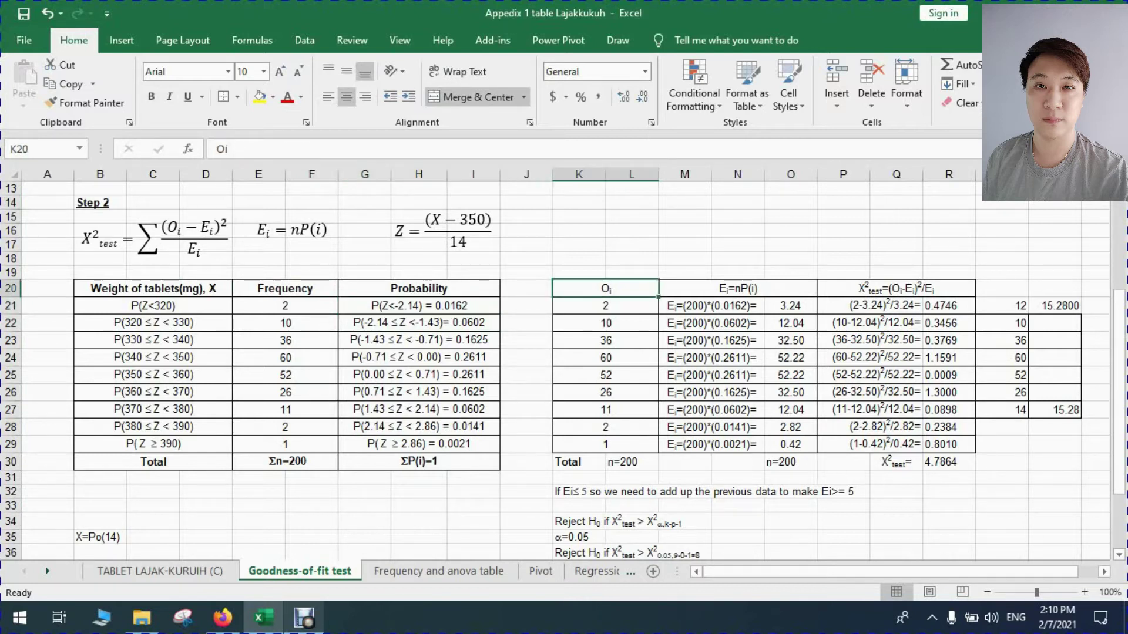
click(738, 288)
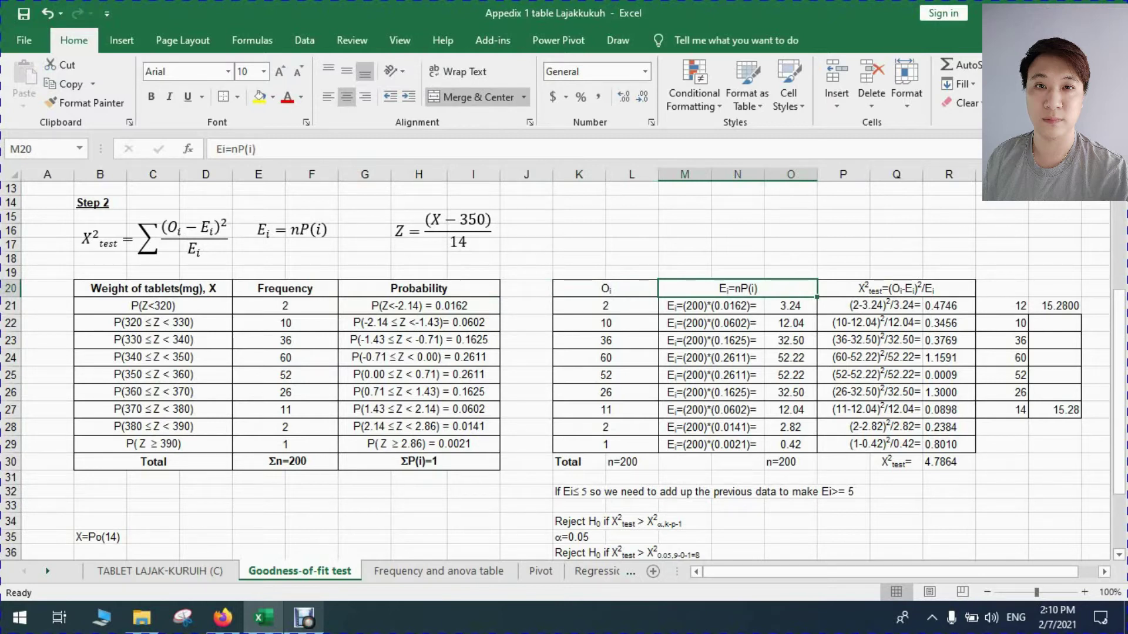
drag(889, 571, 910, 571)
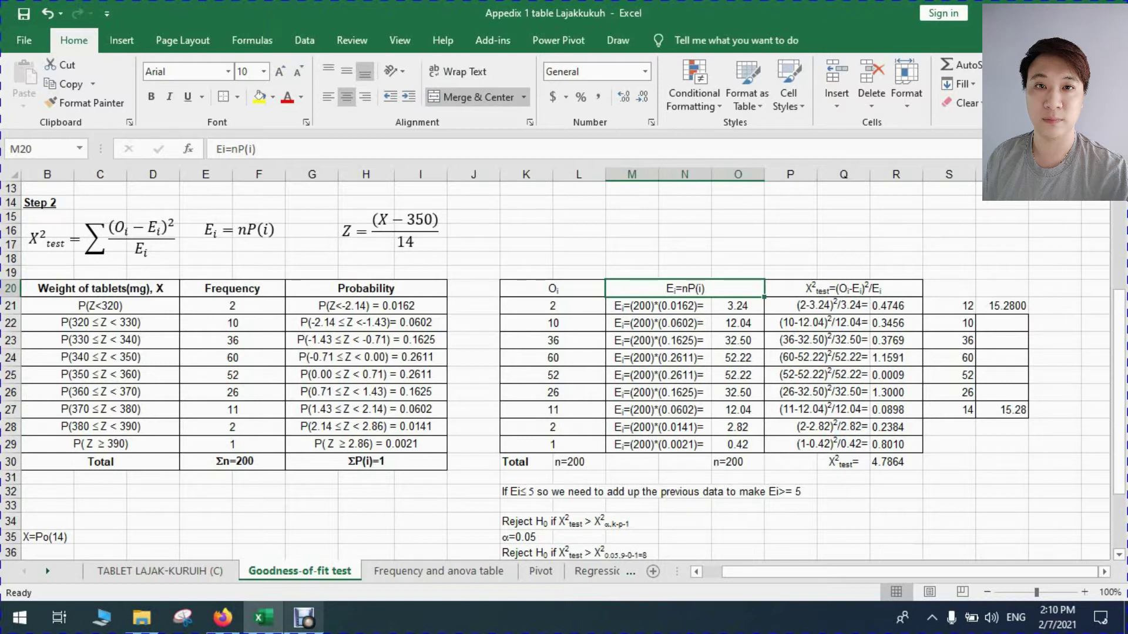
- Examine the expected values in column O and compare the grouped observed and expected sums in columns S and T
click(738, 306)
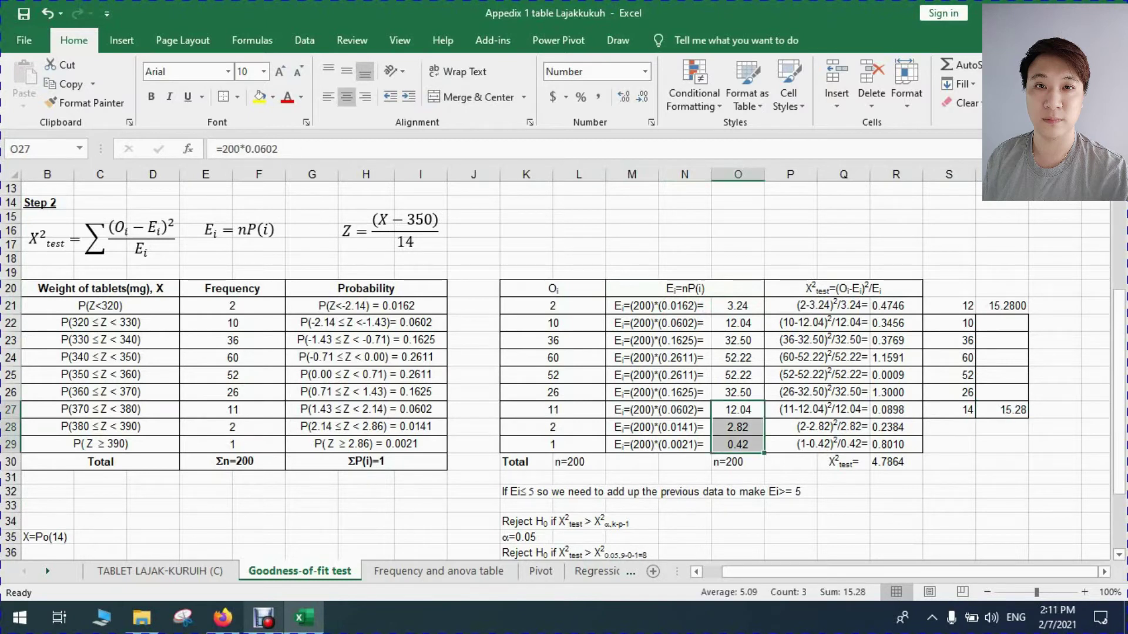
drag(553, 410, 553, 444)
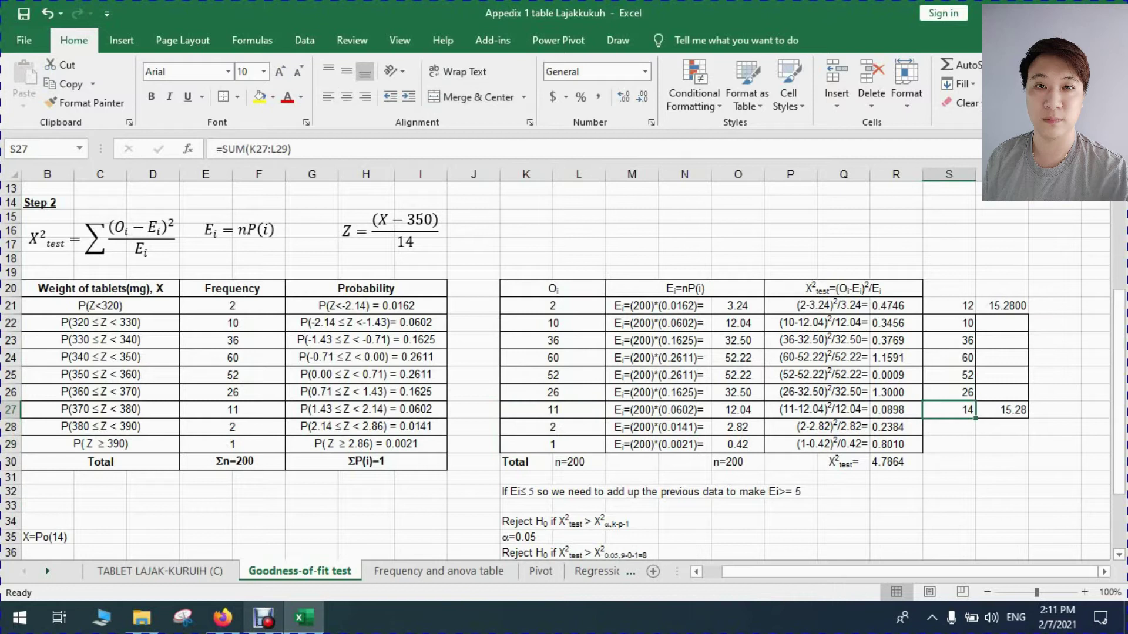
drag(554, 306, 553, 323)
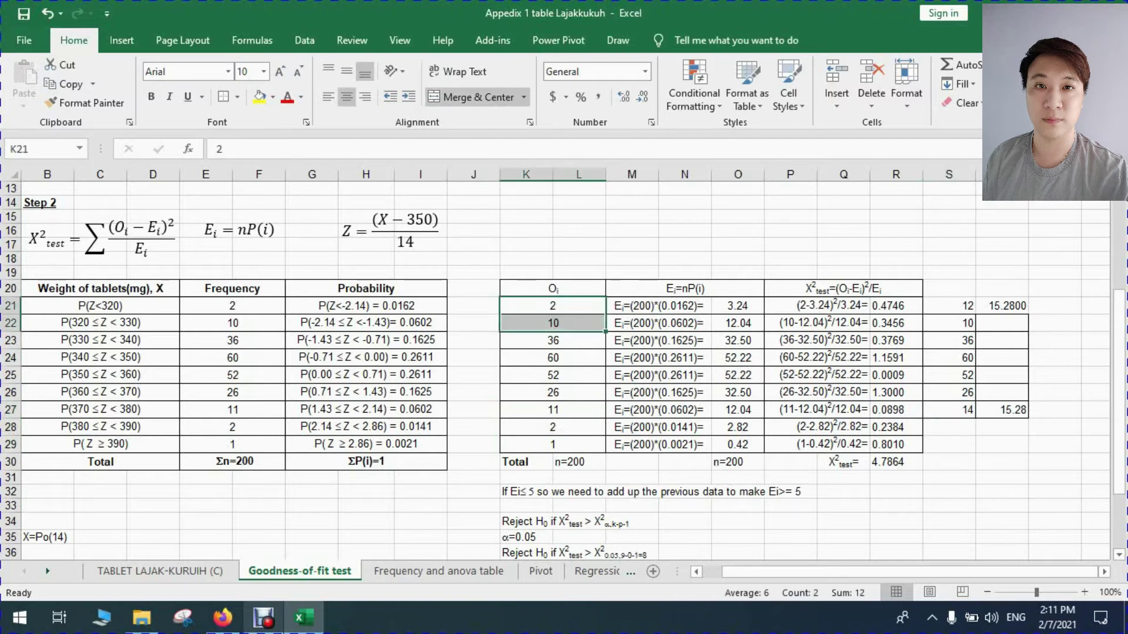
click(1002, 307)
click(1002, 323)
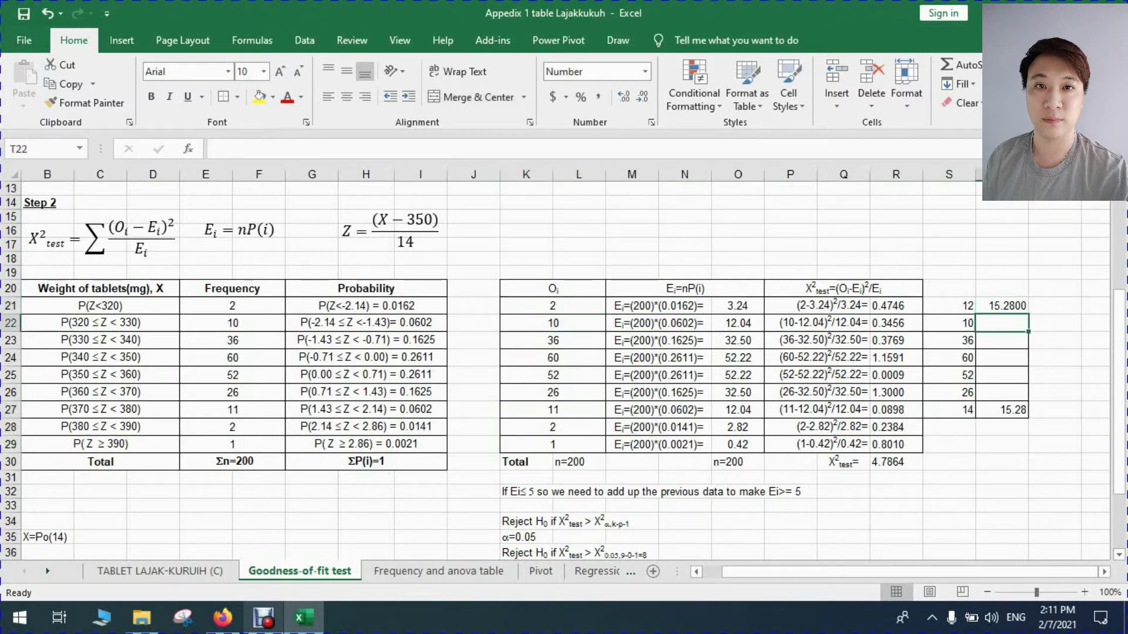
drag(737, 323, 738, 392)
click(1055, 323)
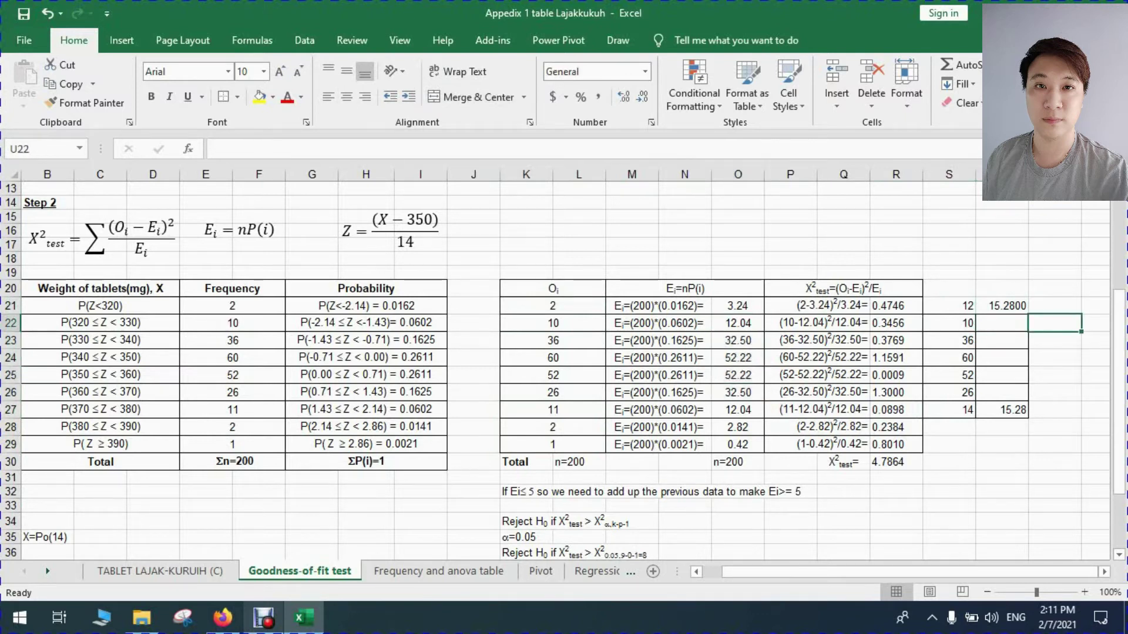
- Review the chi-square column and the SUM formula in T21 that combines the first two expected values
drag(843, 288, 843, 427)
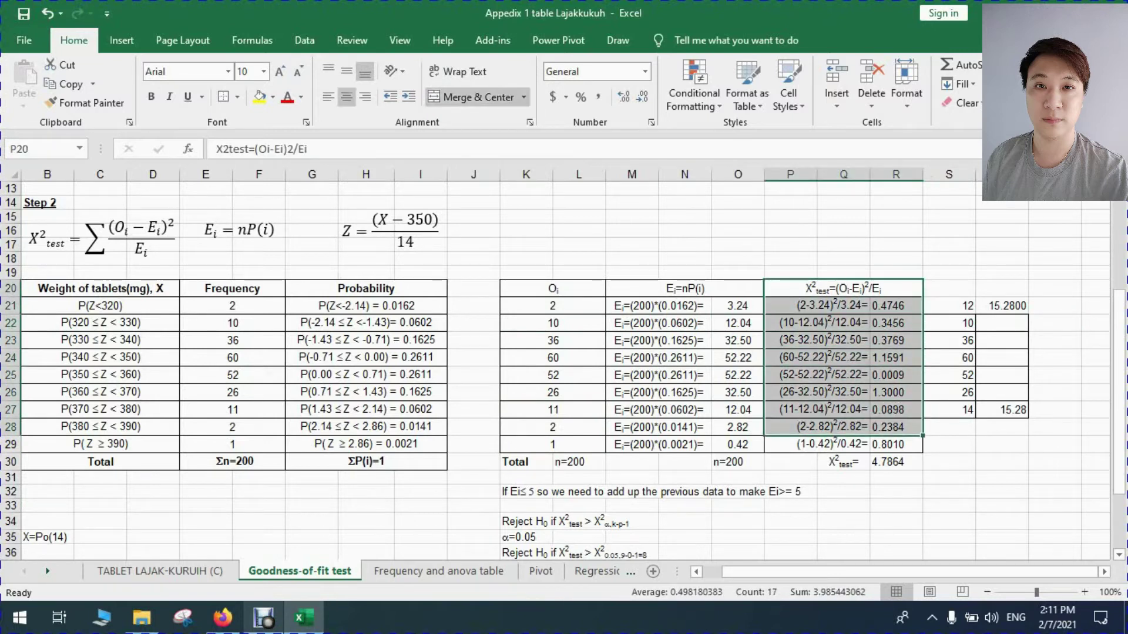
click(1055, 306)
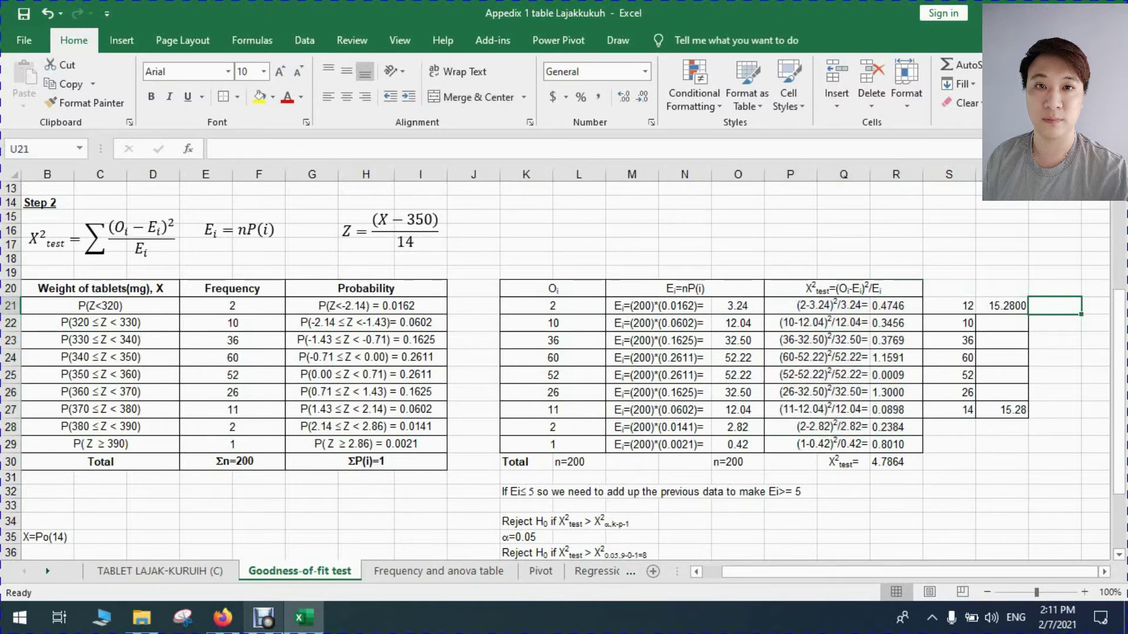
click(1001, 445)
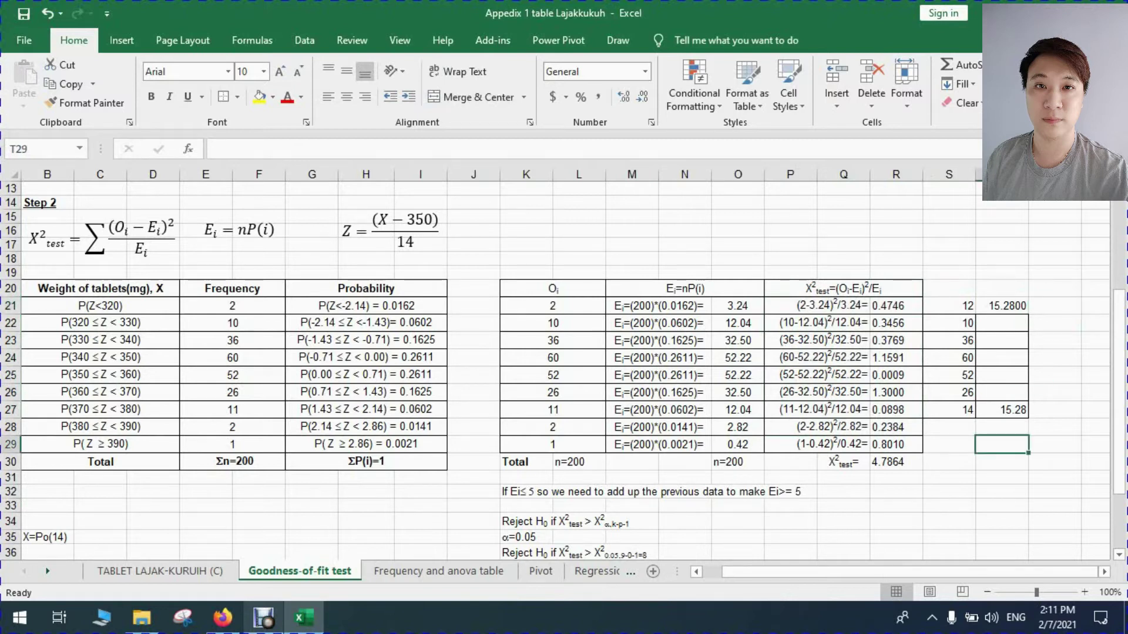
click(1002, 461)
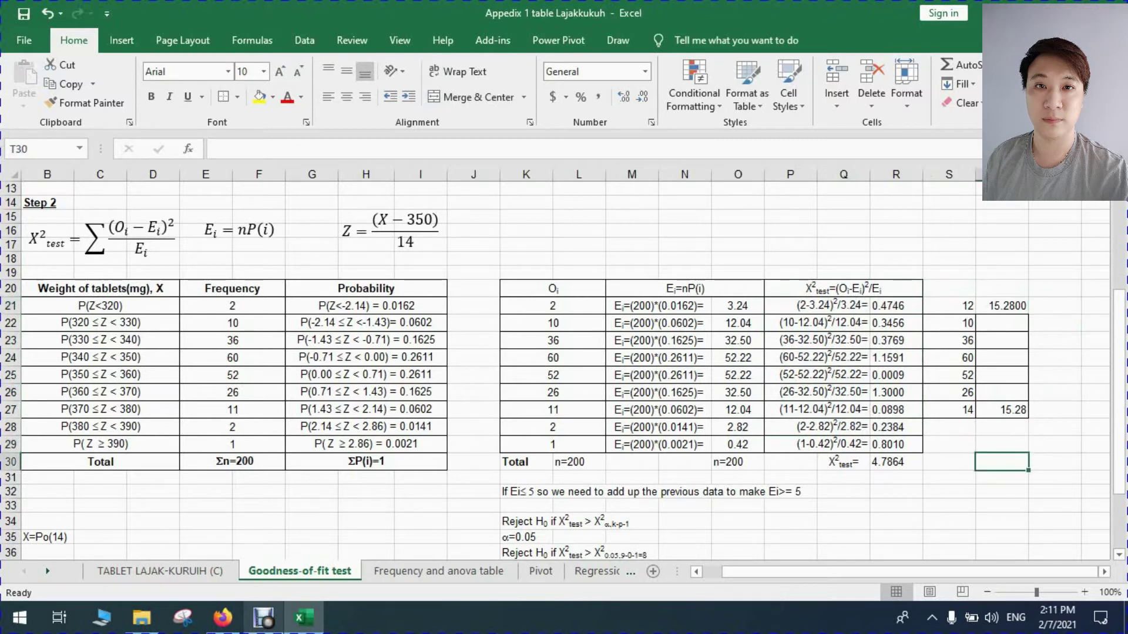
click(1002, 306)
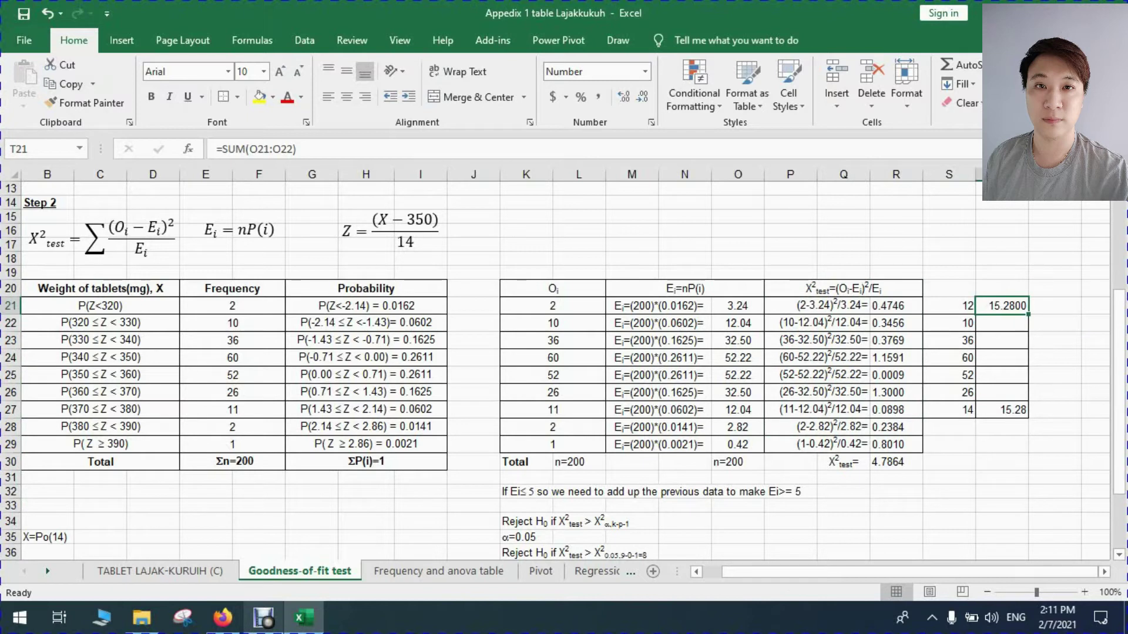
click(1002, 462)
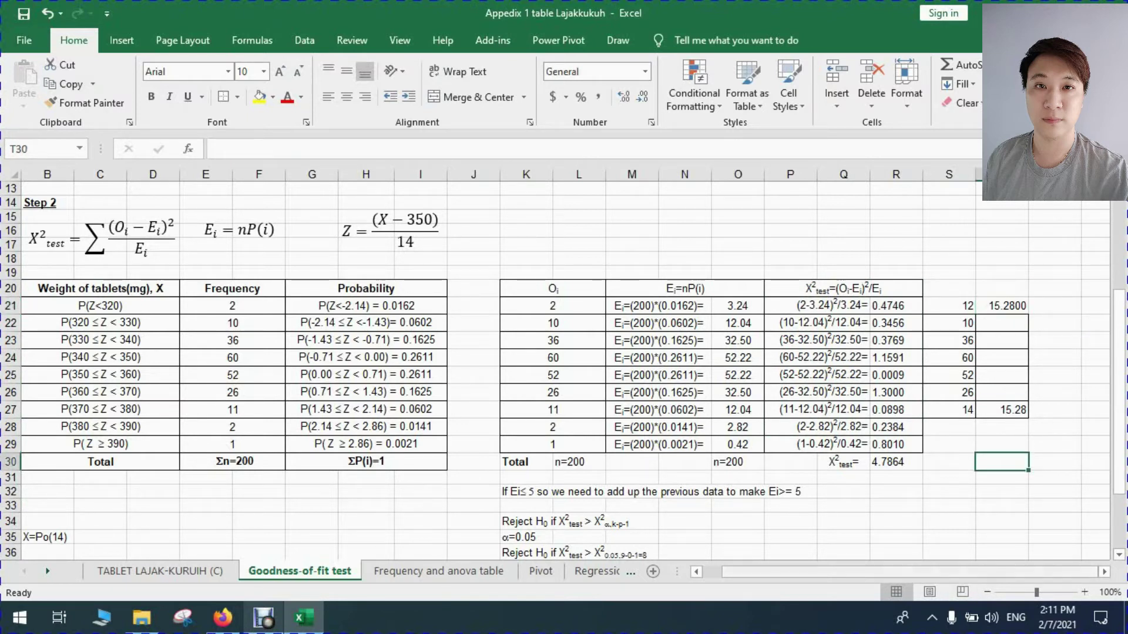
click(1001, 323)
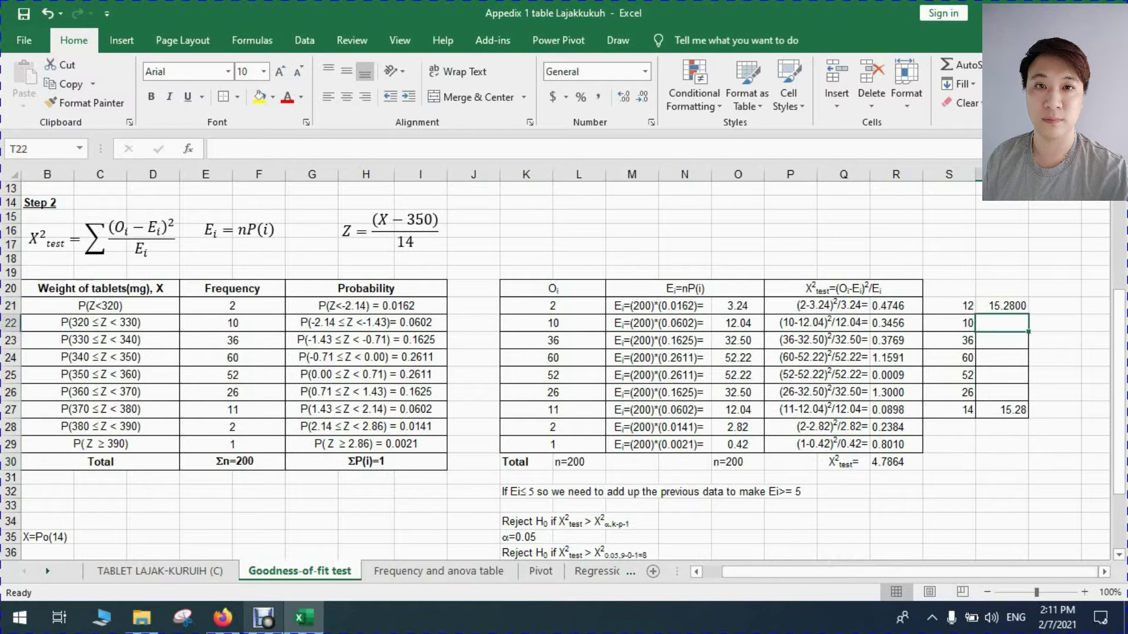
click(954, 64)
drag(739, 323, 741, 393)
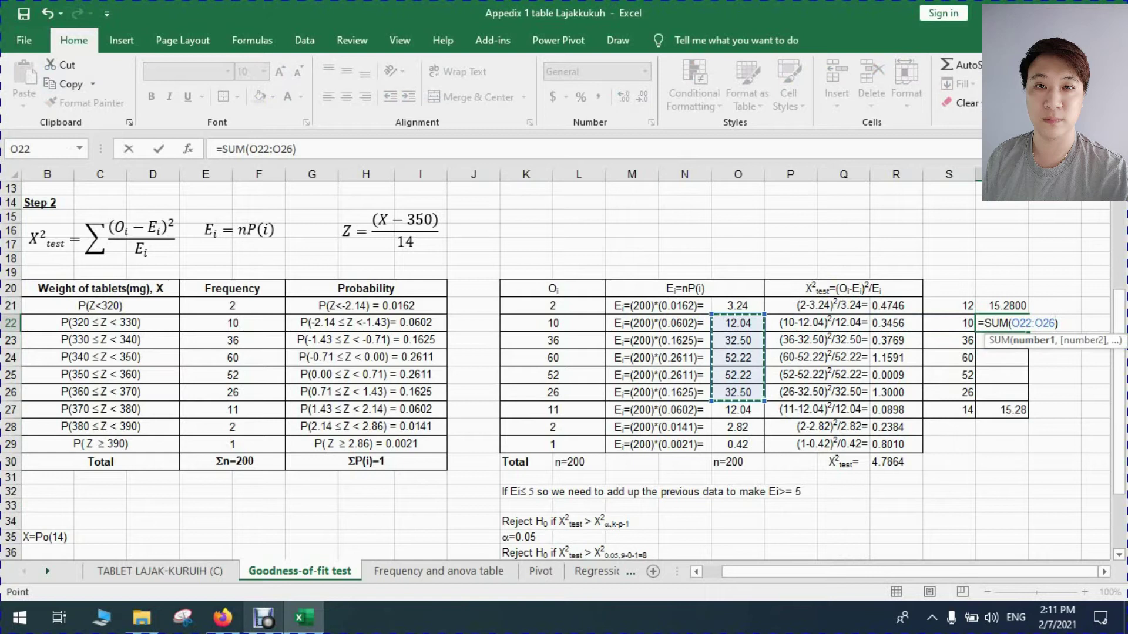
text(\)
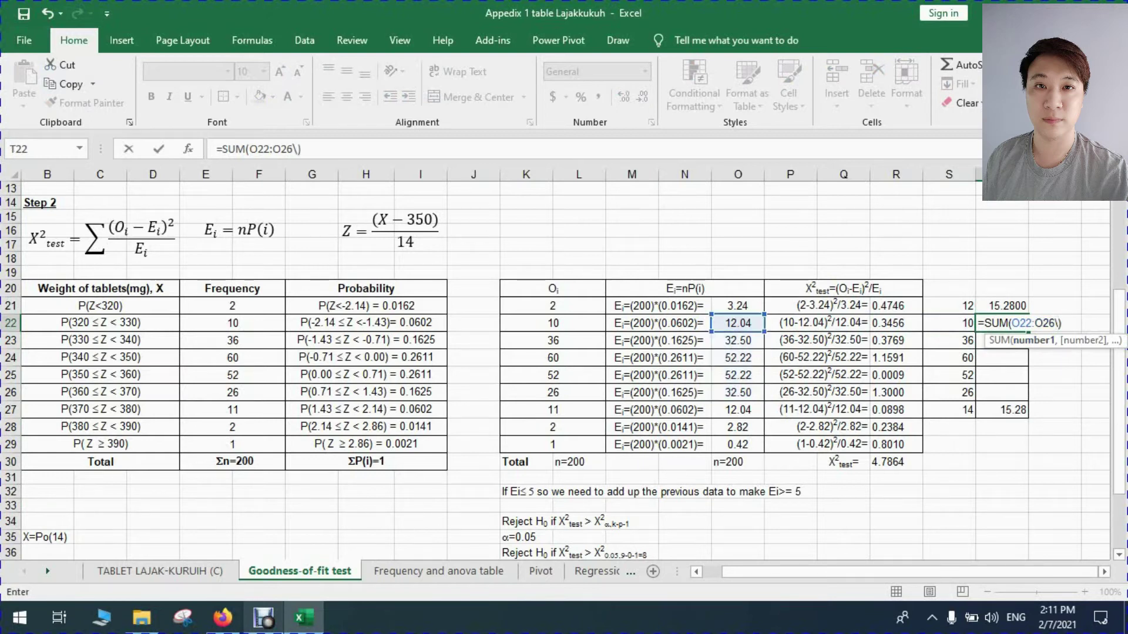
key(BackSpace)
key(BackSpace)
key(BackSpace)
key(BackSpace)
key(BackSpace)
key(BackSpace)
key(BackSpace)
key(BackSpace)
key(BackSpace)
key(BackSpace)
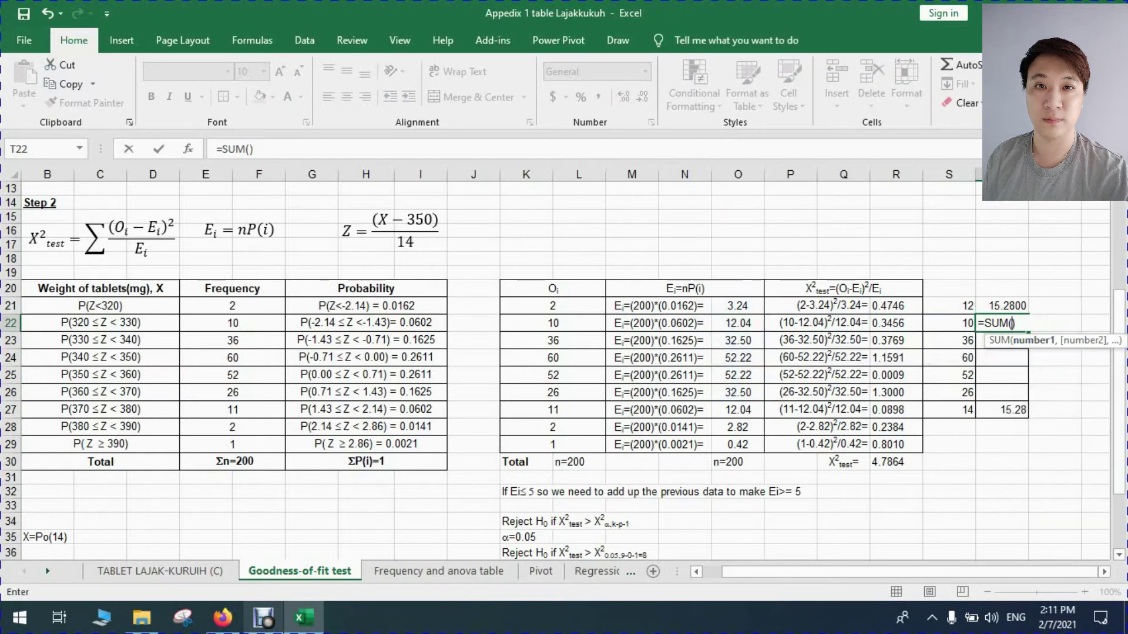
key(BackSpace)
key(BackSpace)
key(BackSpace)
key(Delete)
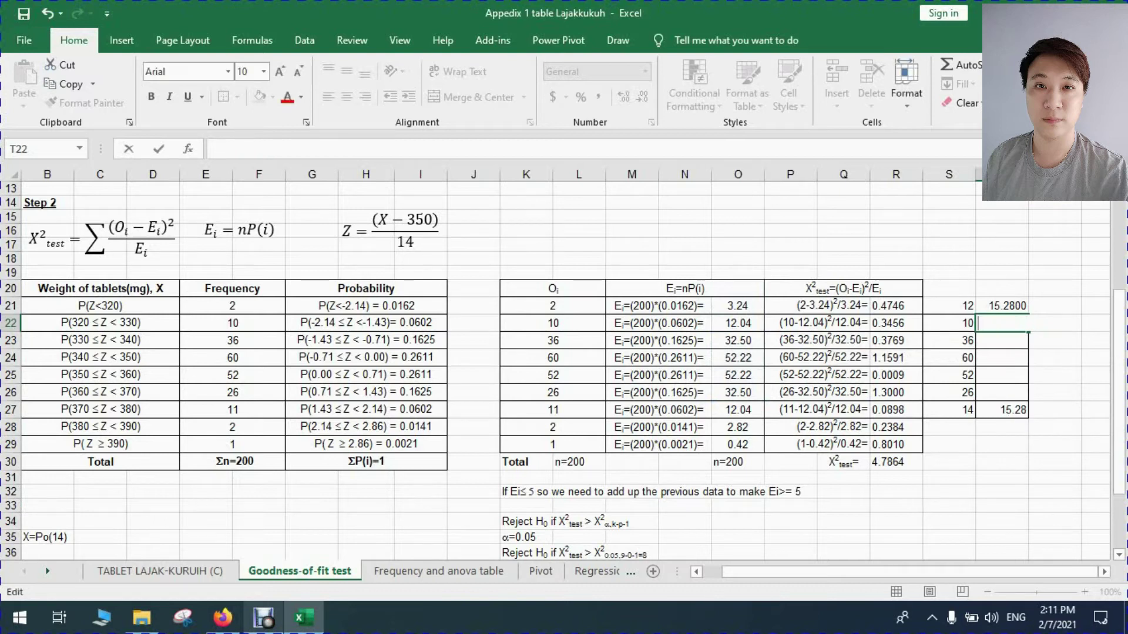
- Enter =O22 in T22 and fill the formula down to T26 to carry over the expected values
click(738, 324)
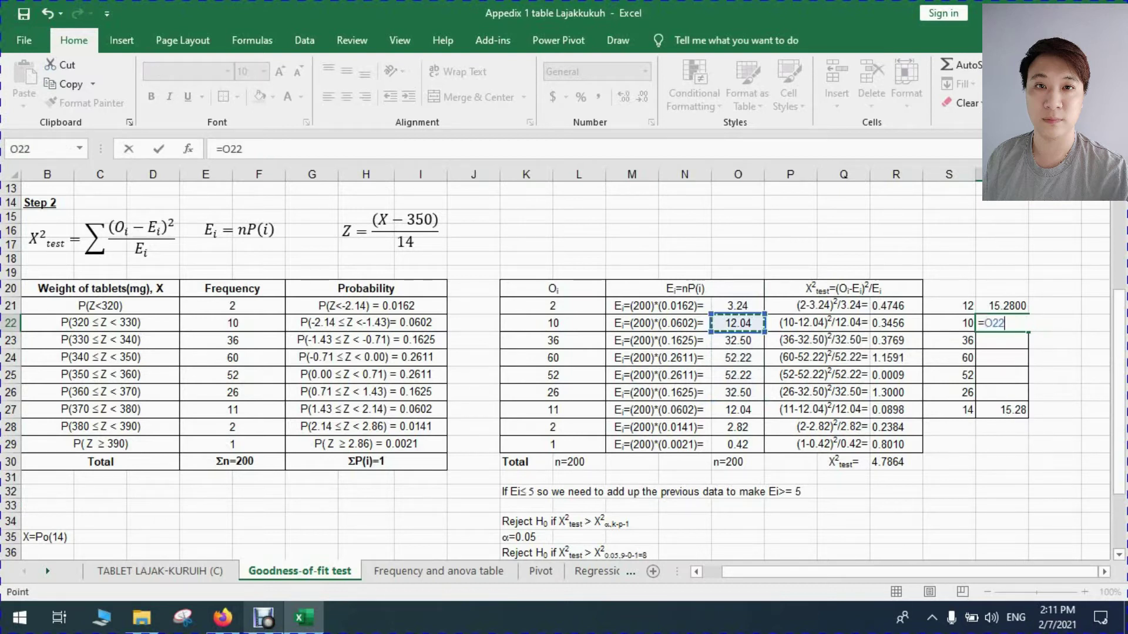
key(Return)
click(1002, 323)
drag(1028, 332, 1025, 395)
- Format the expected values in T21:T26 with two decimal places
drag(1002, 305, 1002, 392)
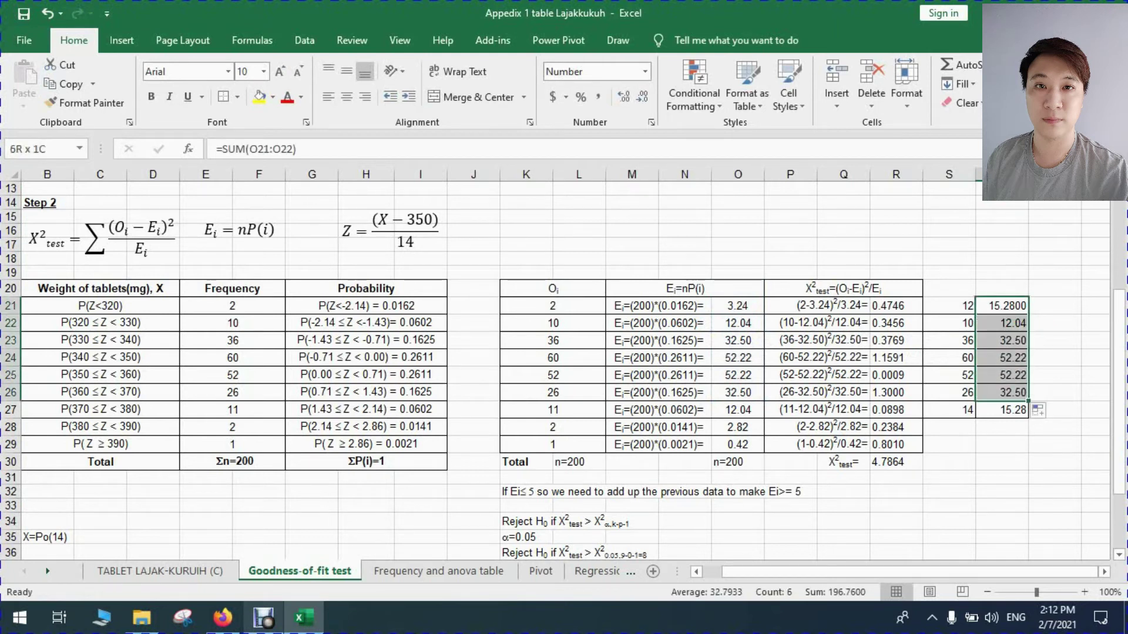
click(642, 97)
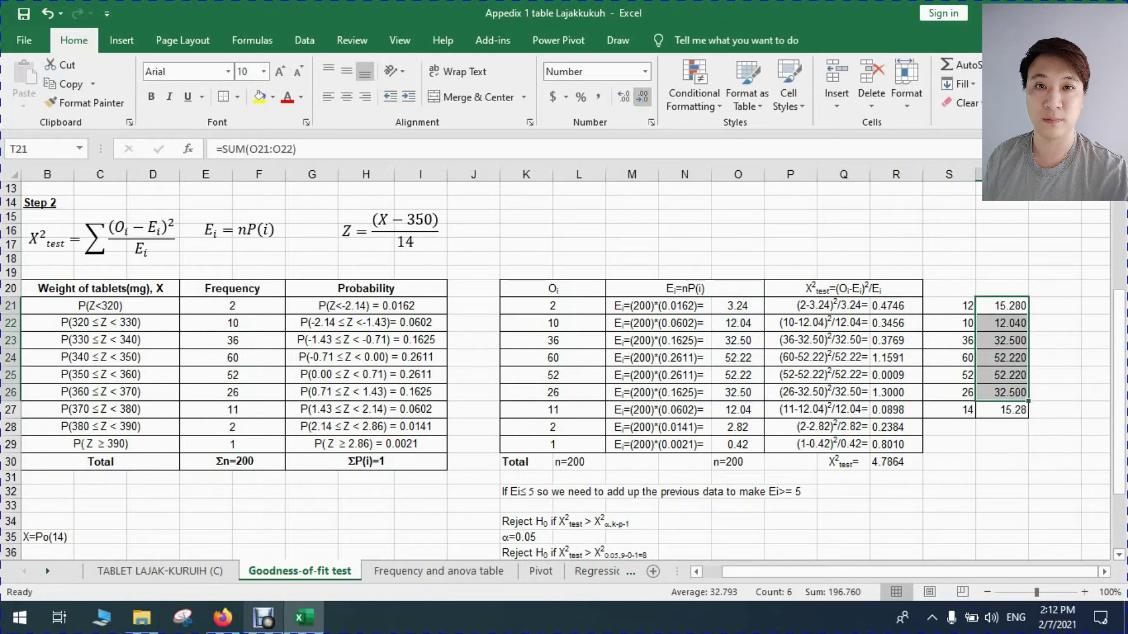
click(642, 96)
click(1054, 357)
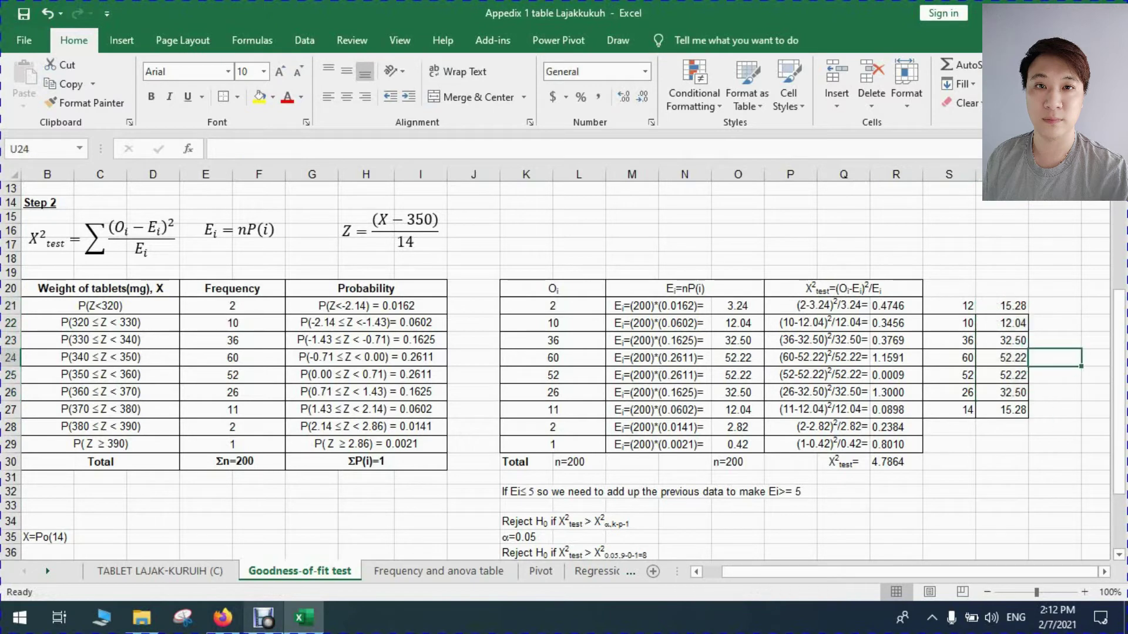
- Enter the header Oinew in S20 above the regrouped observed values
drag(949, 288, 948, 409)
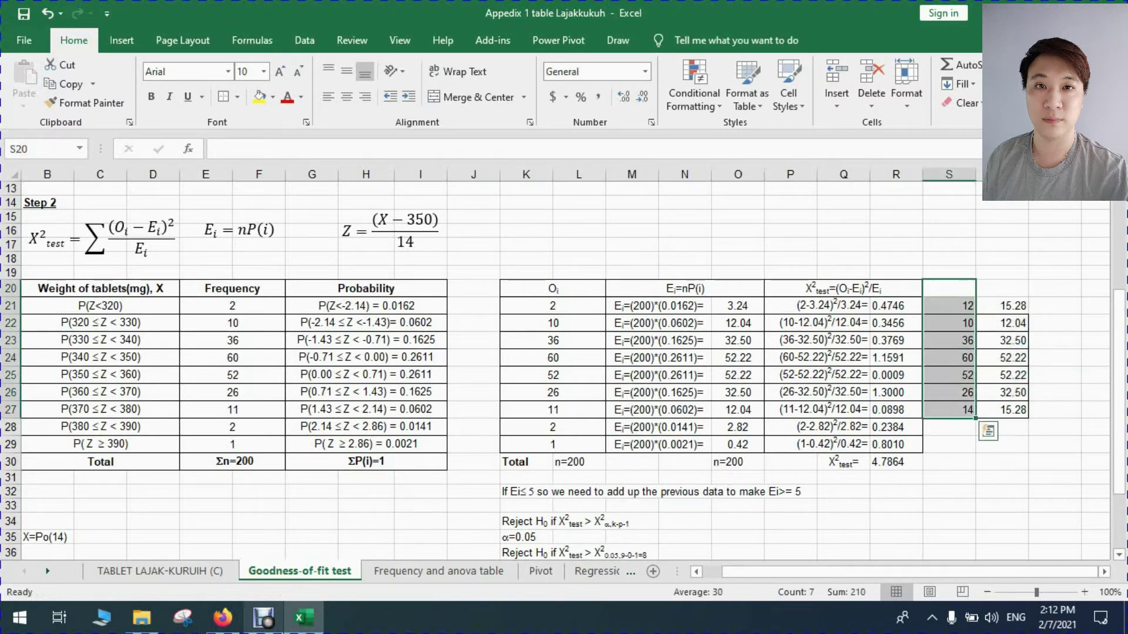
key(Right)
key(ctrl+v)
click(553, 288)
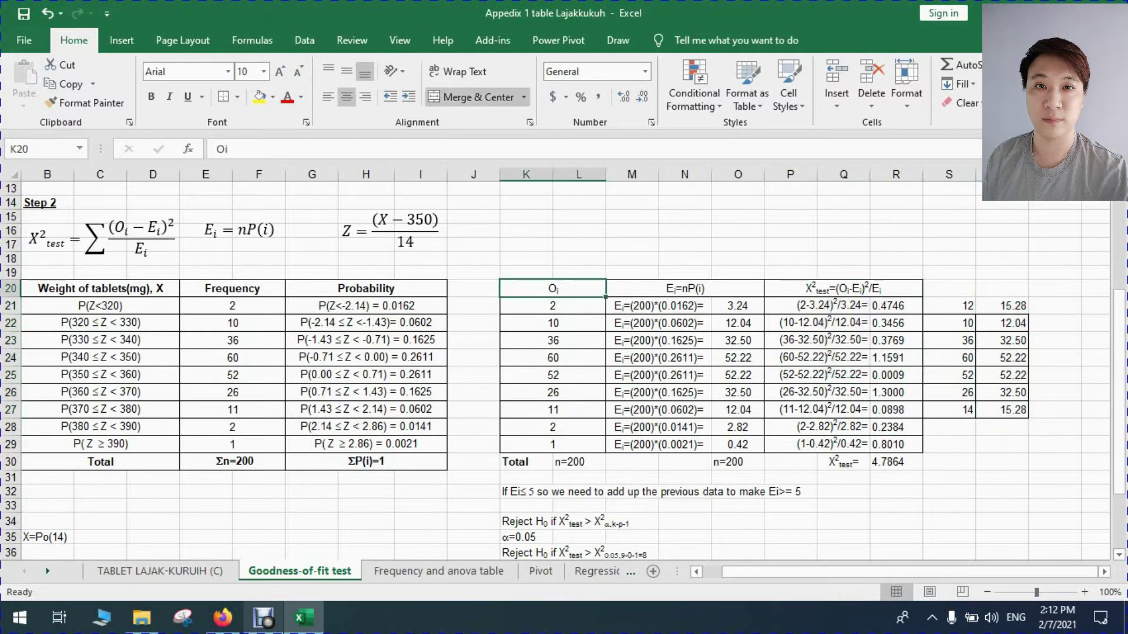
key(Right)
key(Right)
key(Right)
key(BackSpace)
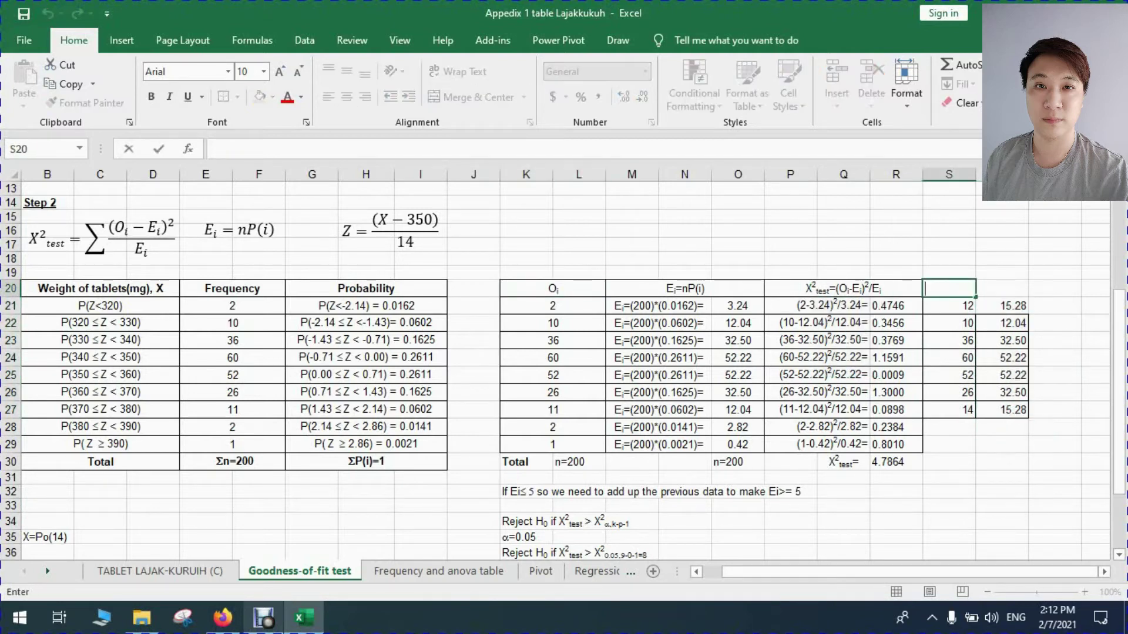
text(Inew)
drag(924, 288, 930, 288)
text(Oinew)
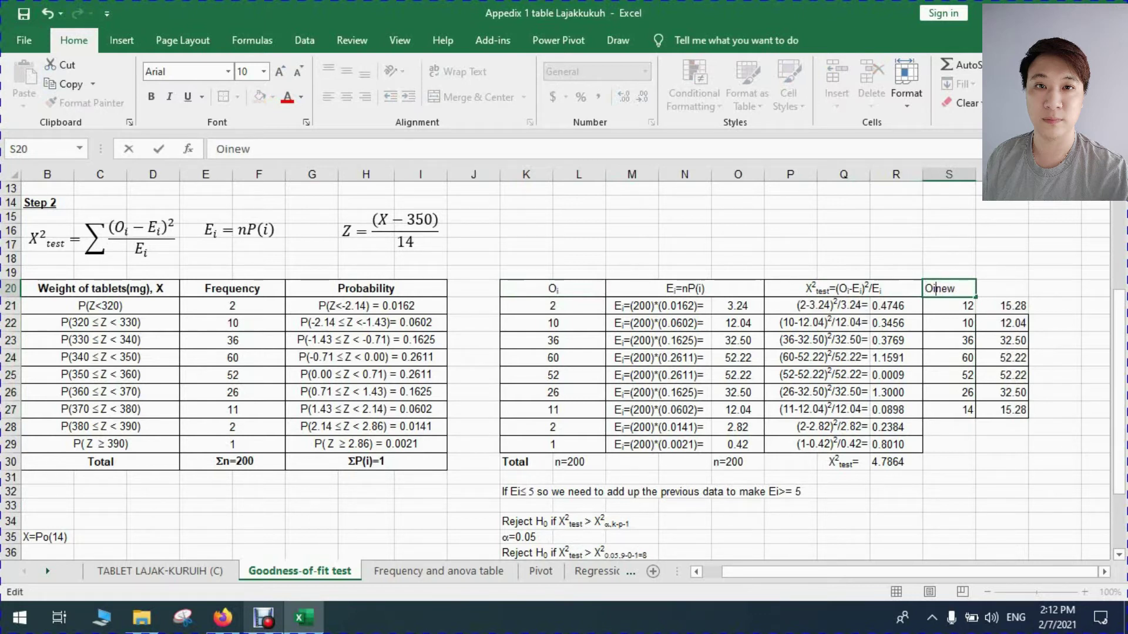
- Add the headers Einew in T20 and X2testnew in U20
key(Tab)
text(Einew)
click(1054, 341)
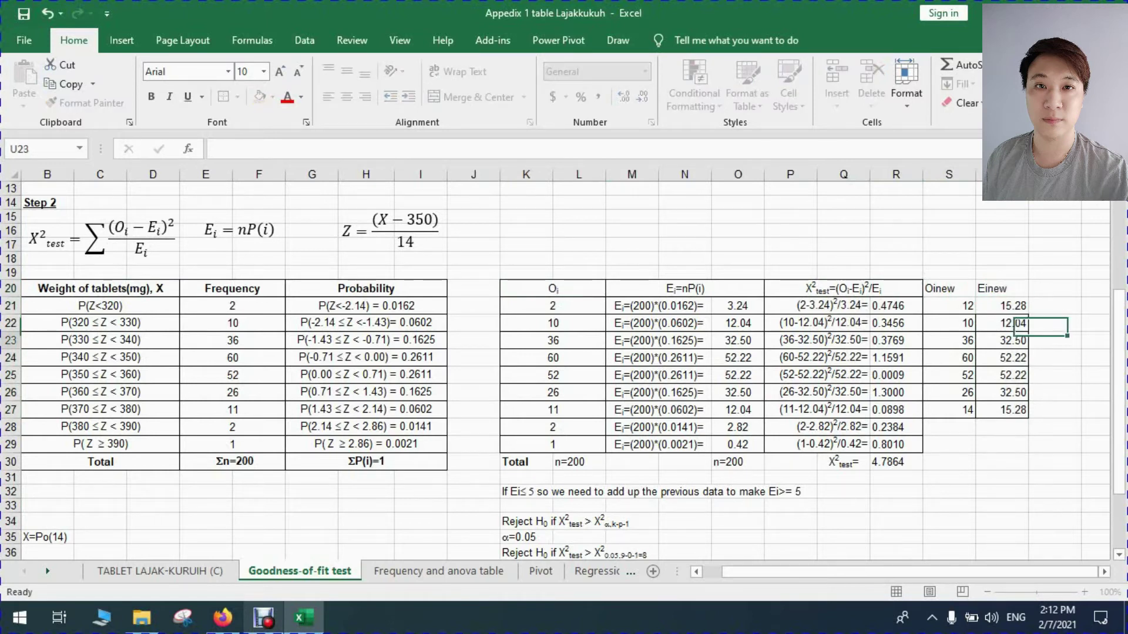
click(1054, 288)
text(X)
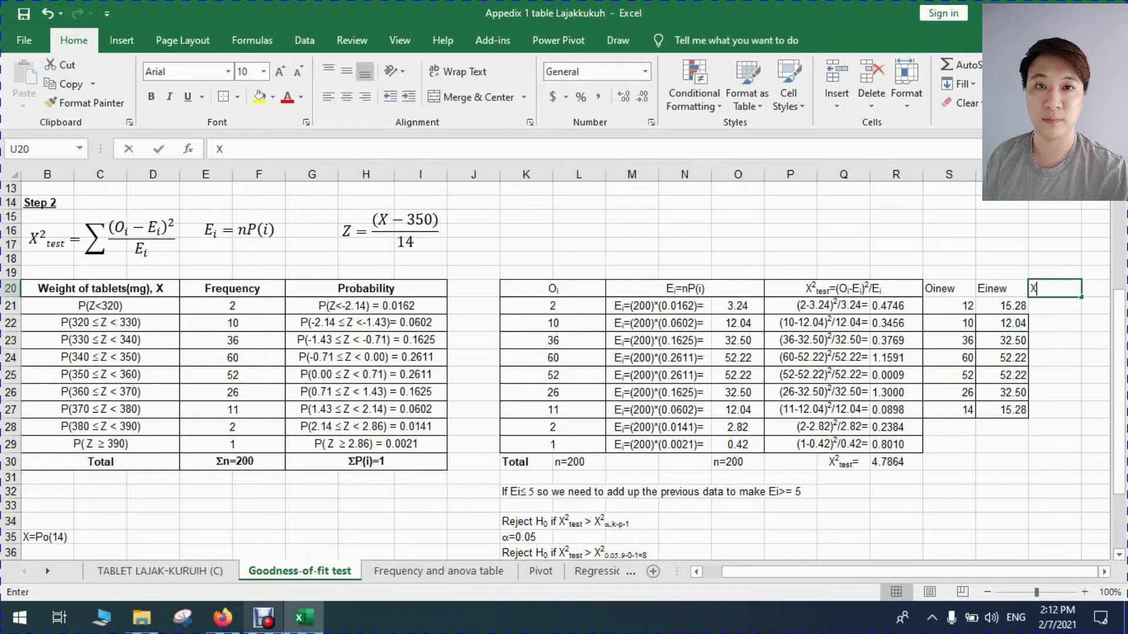
text(2testnew)
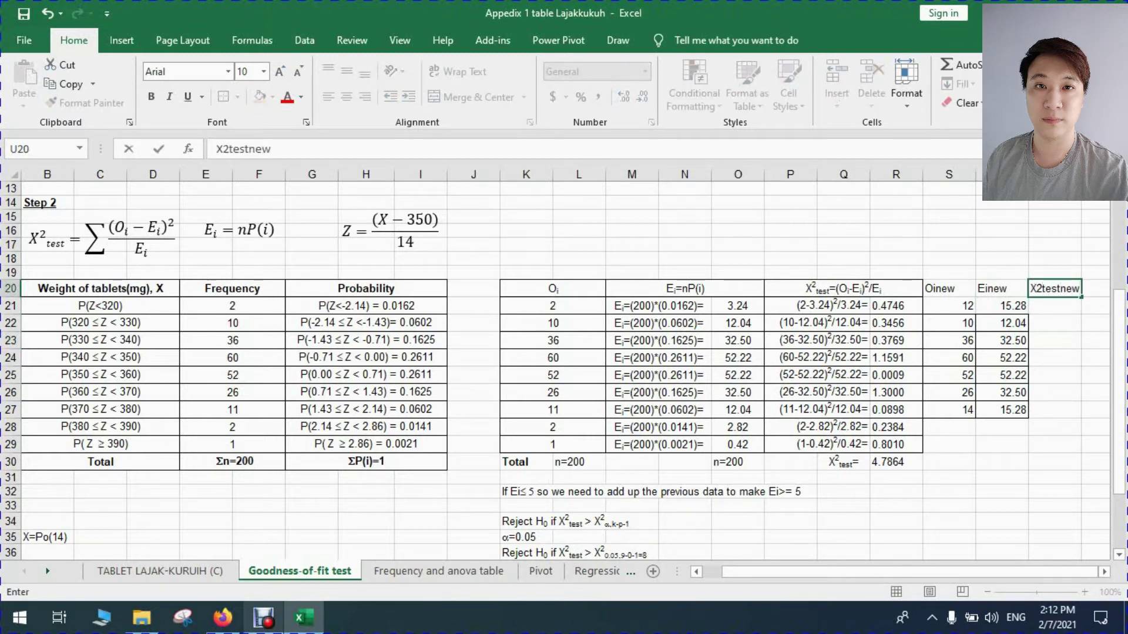
click(1055, 375)
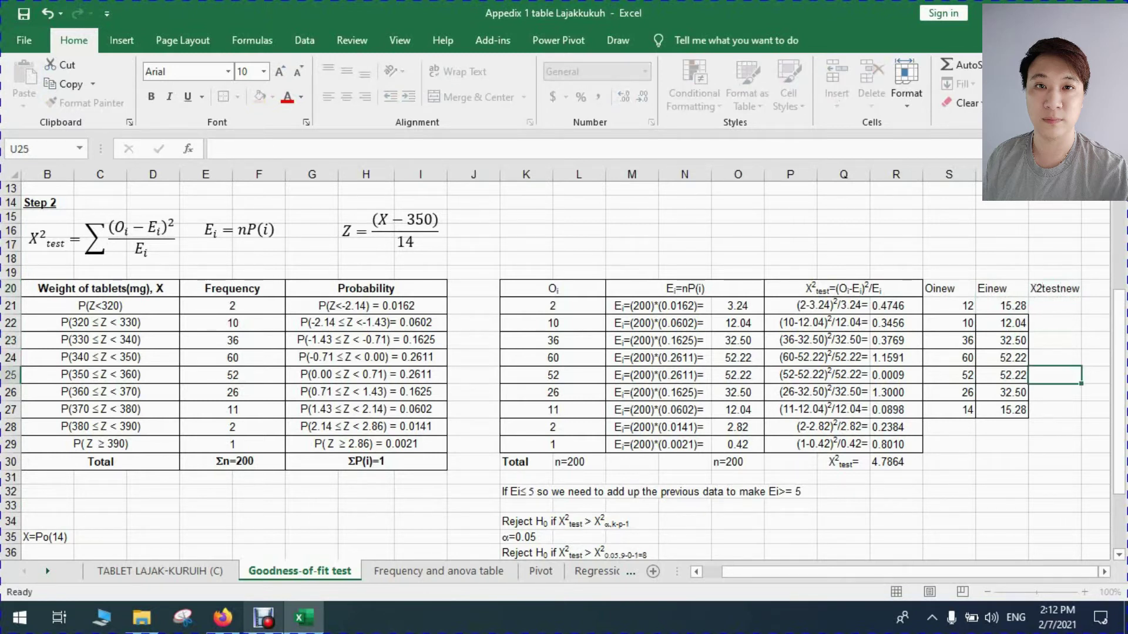
- Copy the chi-square formula from R21 into U21, the first cell under X2testnew
click(1054, 306)
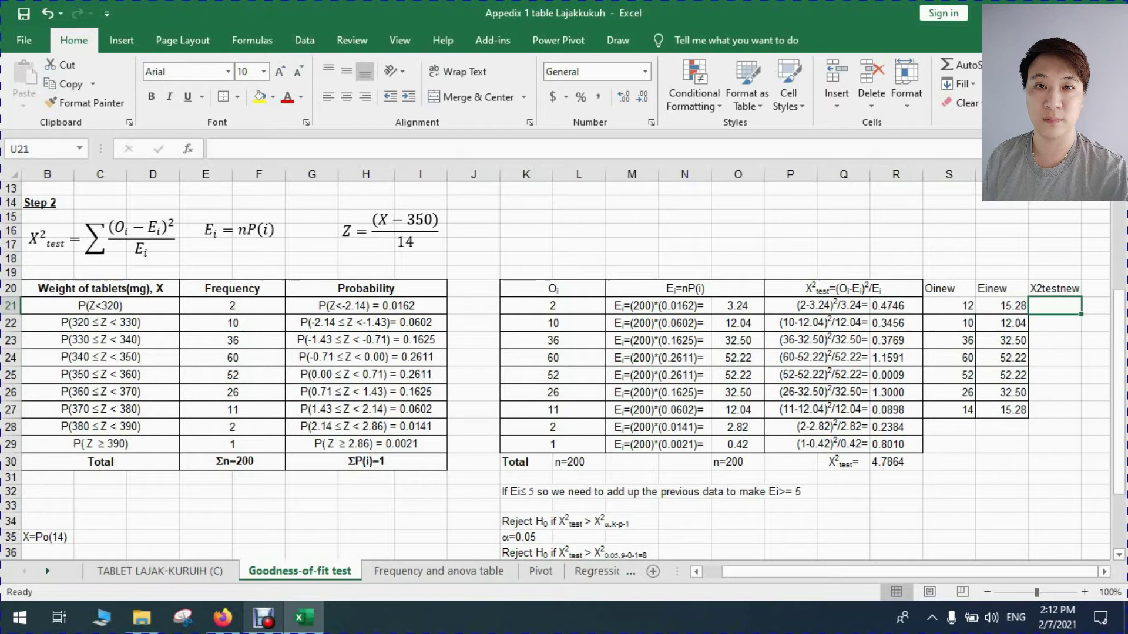
double_click(896, 306)
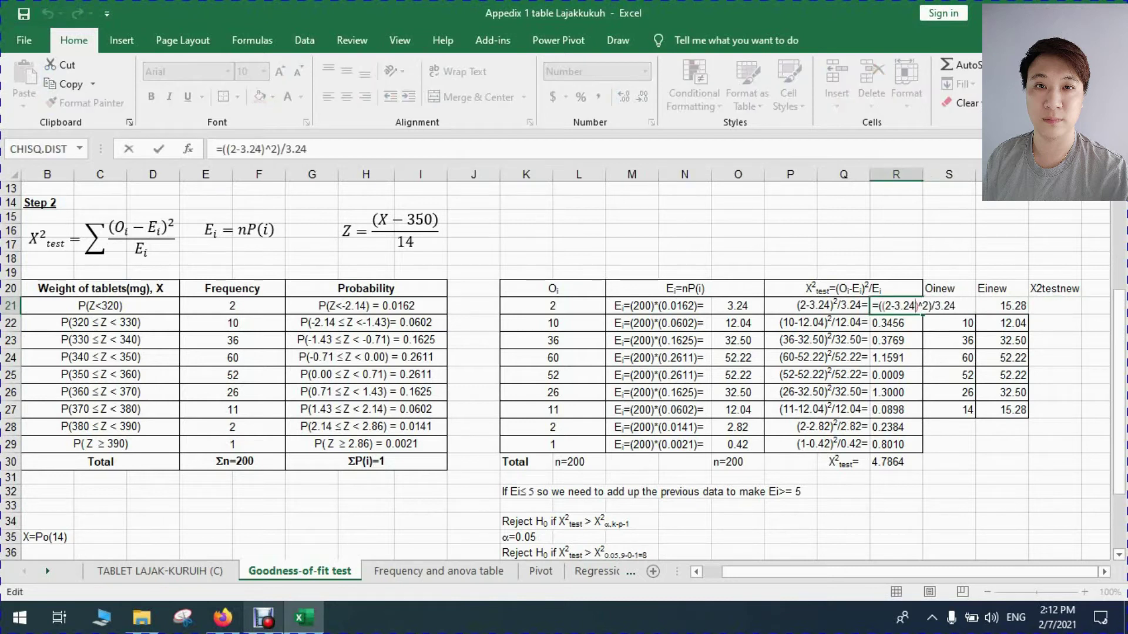
key(Escape)
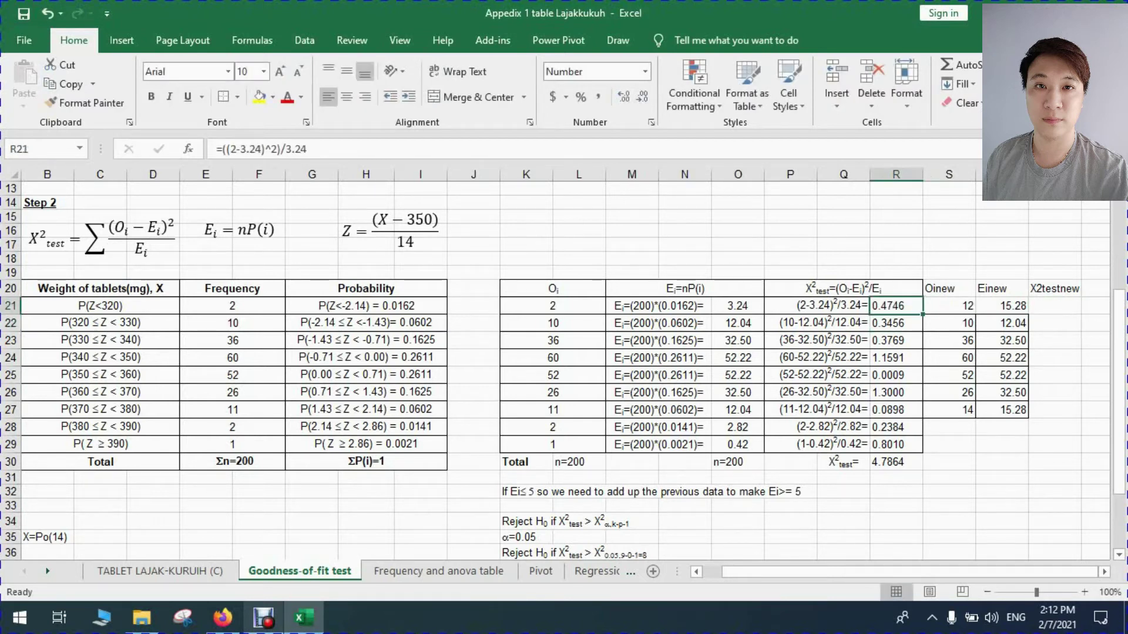
key(ctrl+c)
click(1055, 305)
key(ctrl+v)
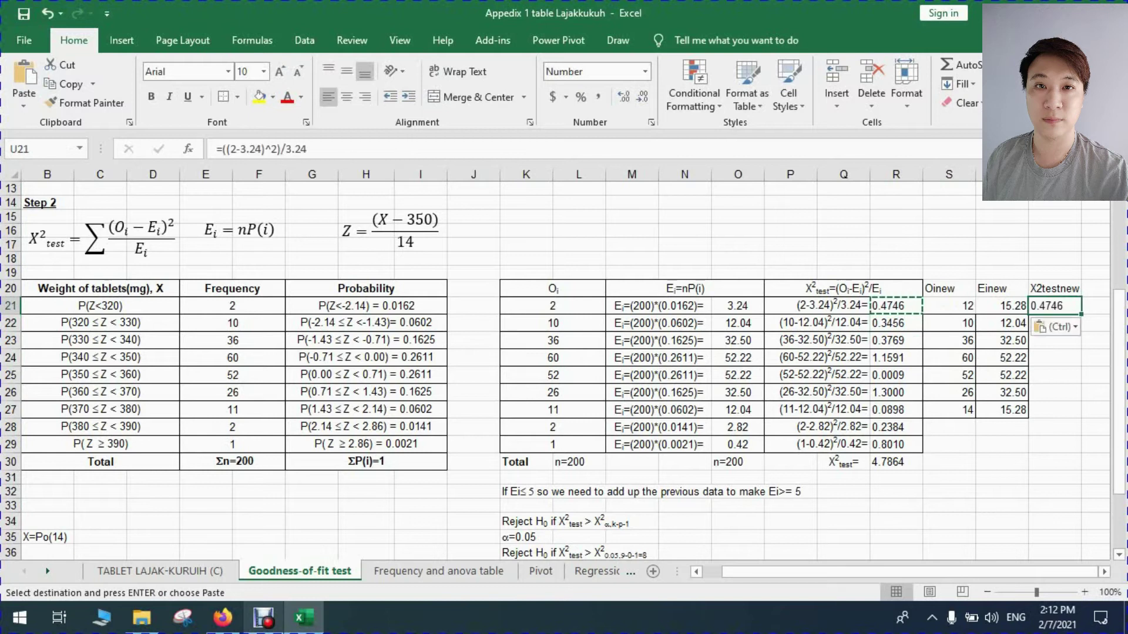
- Rewrite the formula in U21 with cell references as =((S21-T21)^2)/T21
double_click(1062, 306)
click(1045, 305)
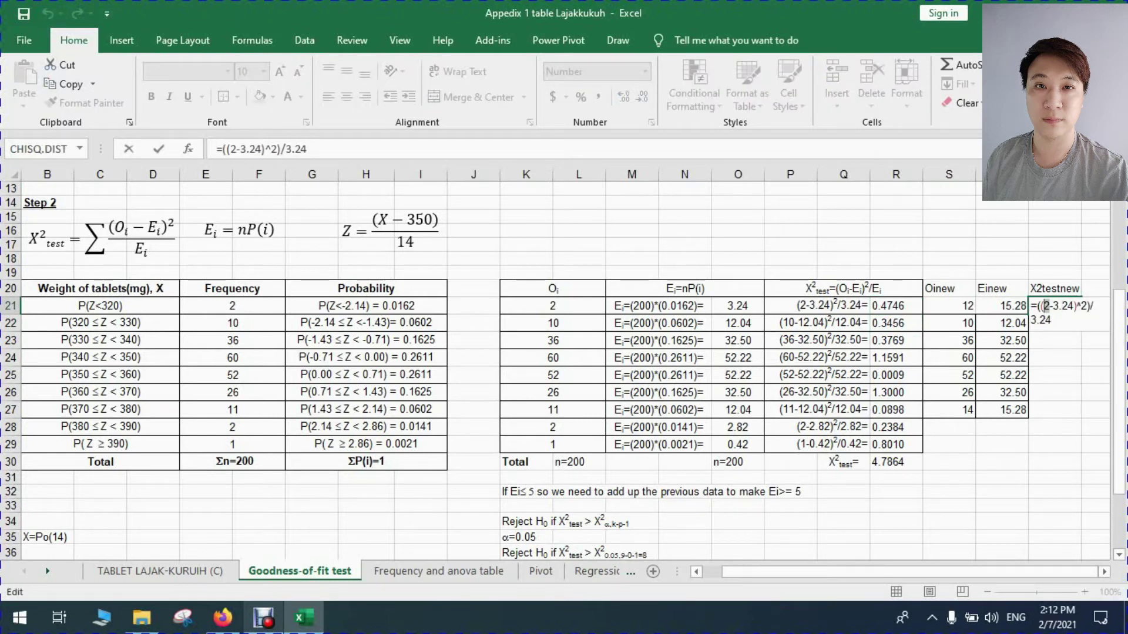
click(963, 306)
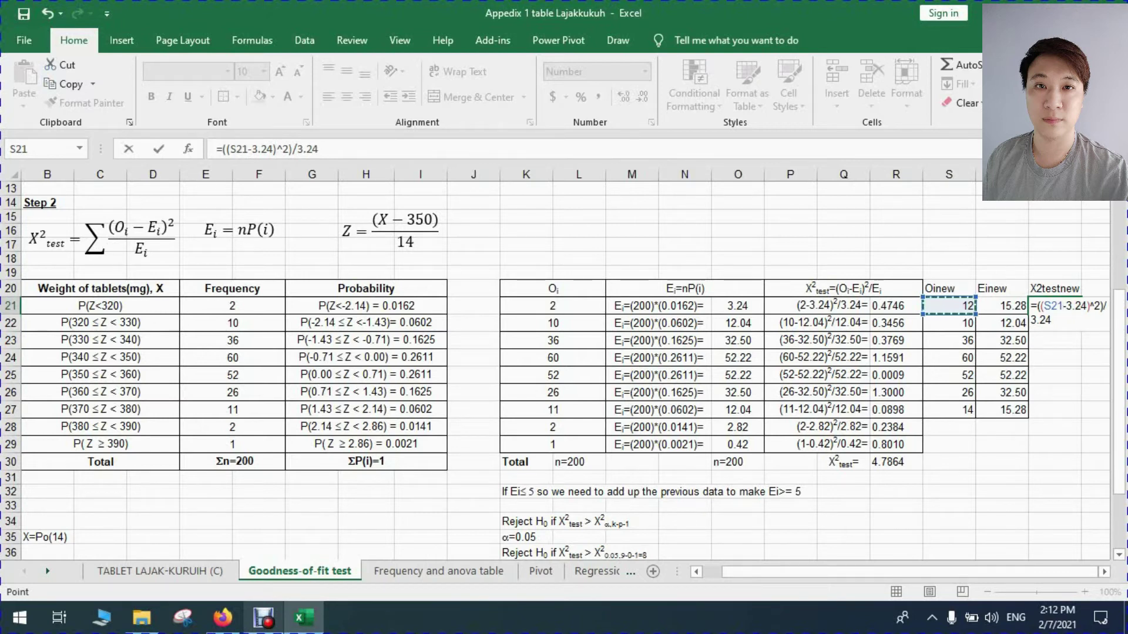
drag(1066, 307, 1087, 306)
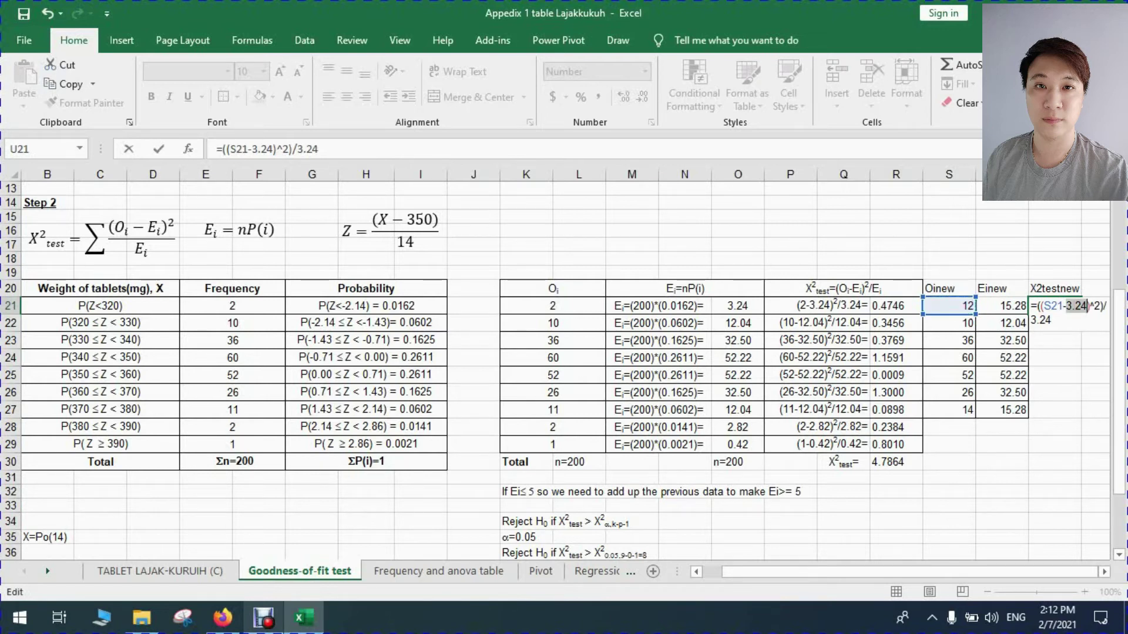
click(1002, 306)
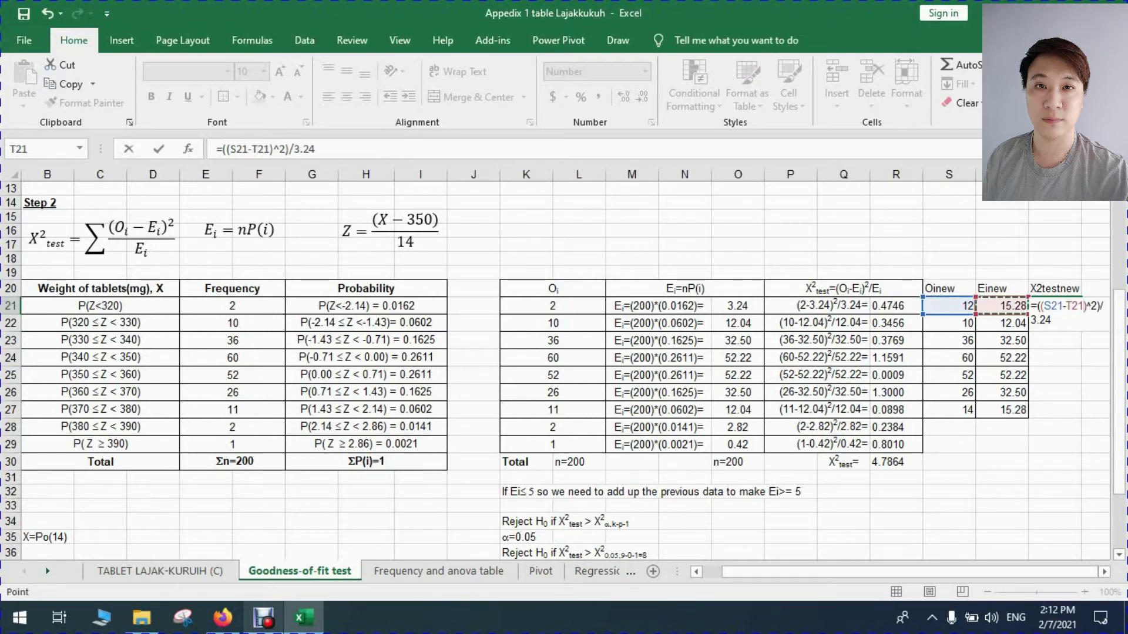
drag(1031, 321, 1052, 321)
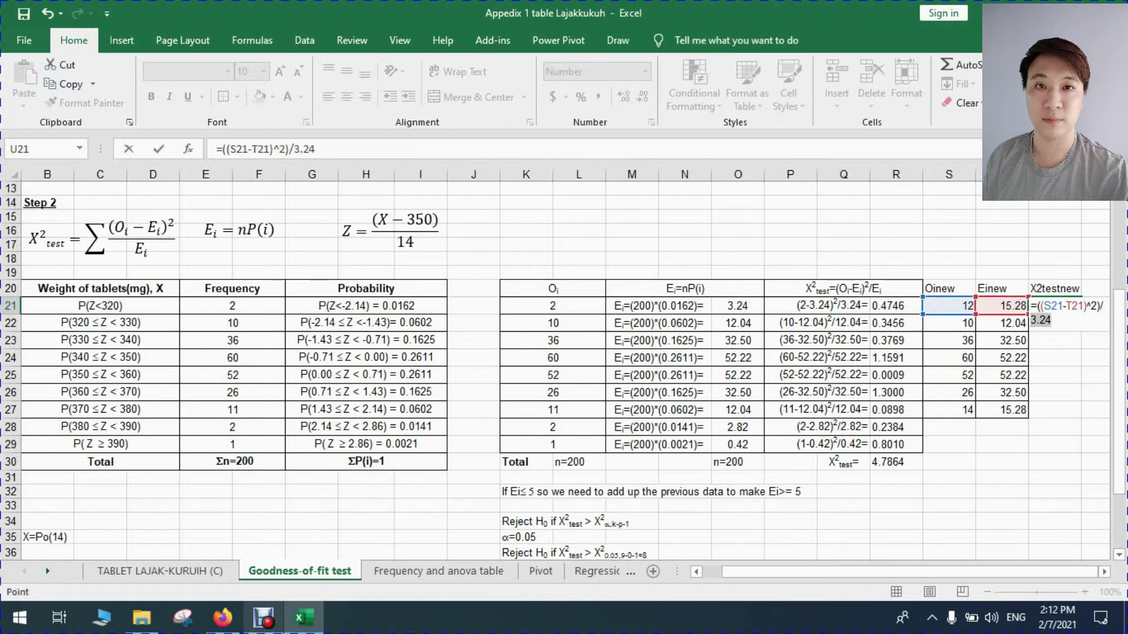
click(1002, 306)
key(ctrl+Return)
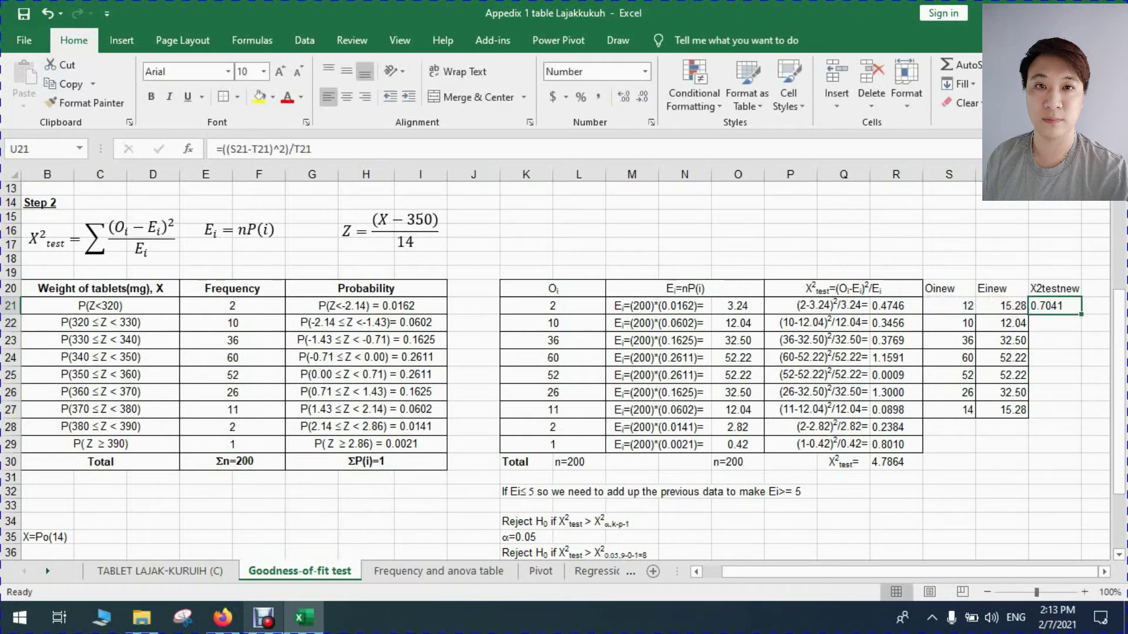
- Fill the X2testnew formula down from U21 to U27 and check the cell references in U27
drag(1080, 314, 1081, 418)
double_click(1061, 409)
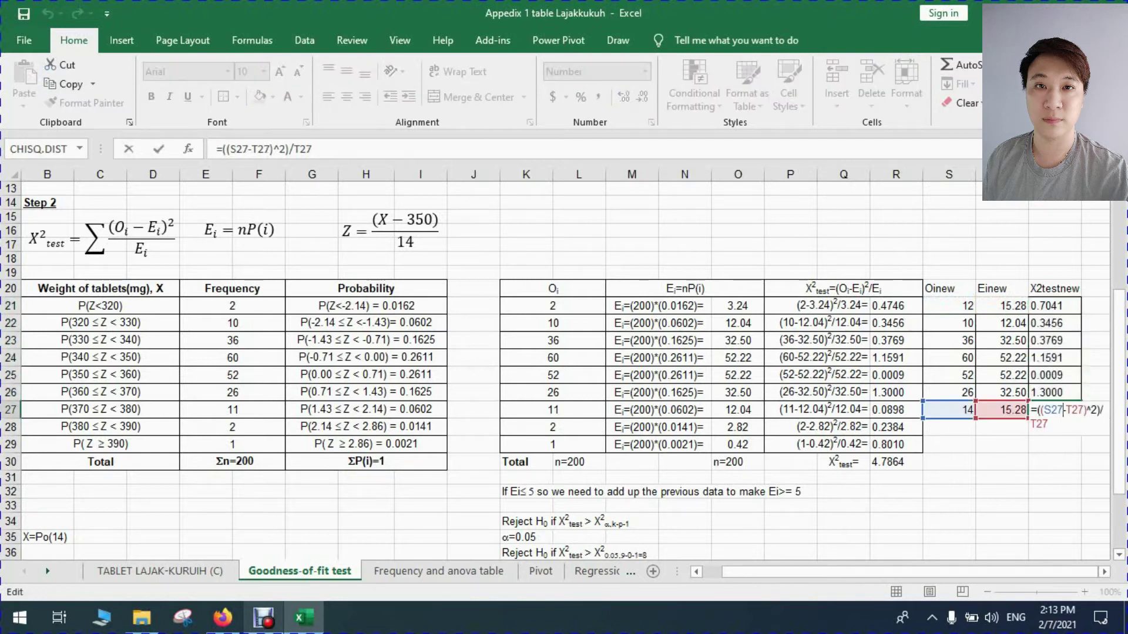
key(Return)
- Total the regrouped chi-square values in U28 with =SUM(U21:U27)
drag(1055, 306, 1055, 410)
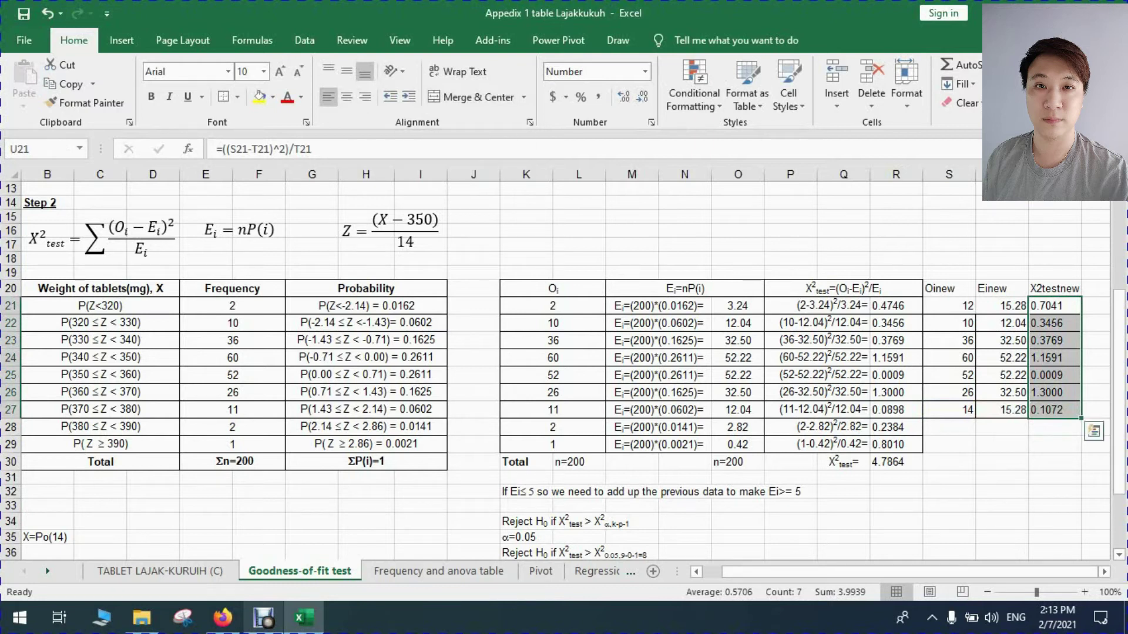
click(1054, 478)
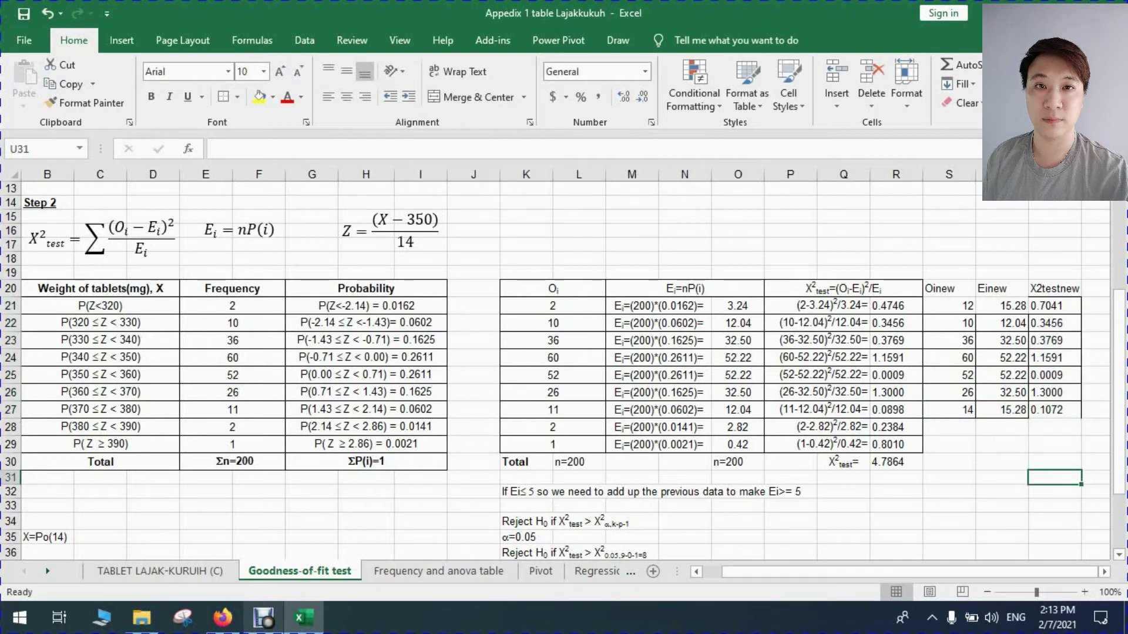
key(Up)
key(Up)
key(Up)
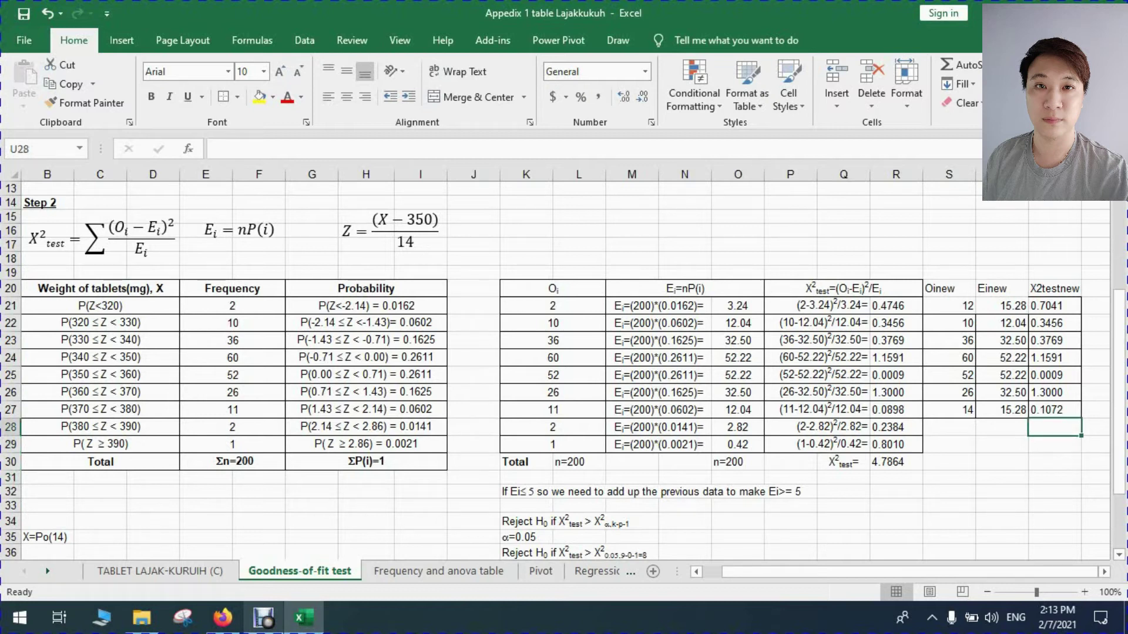
click(947, 65)
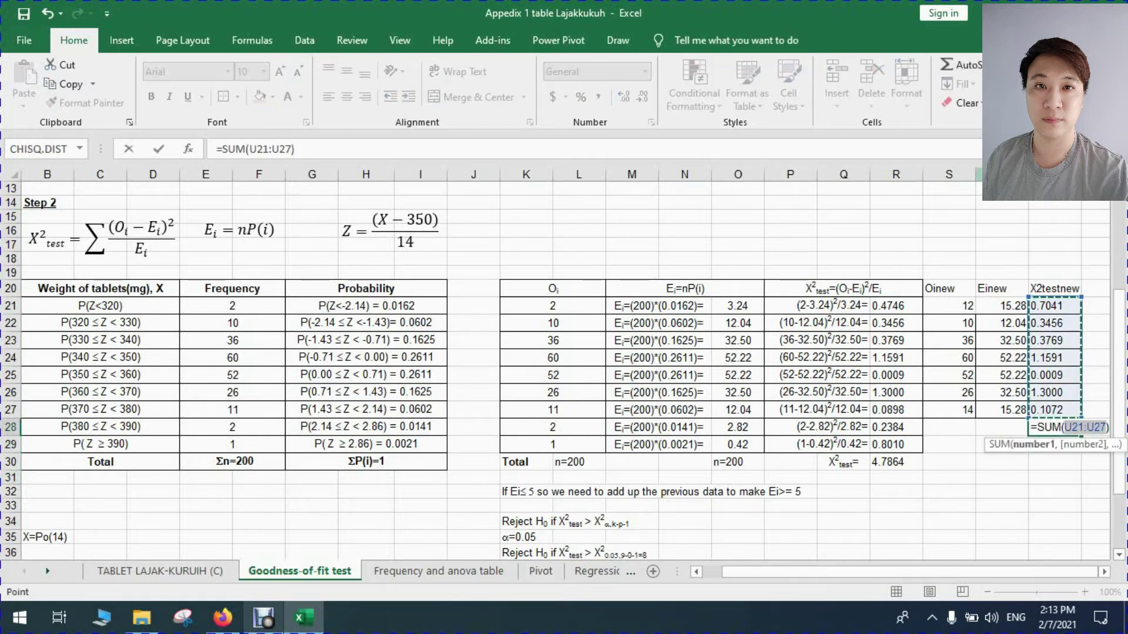
key(Return)
key(Up)
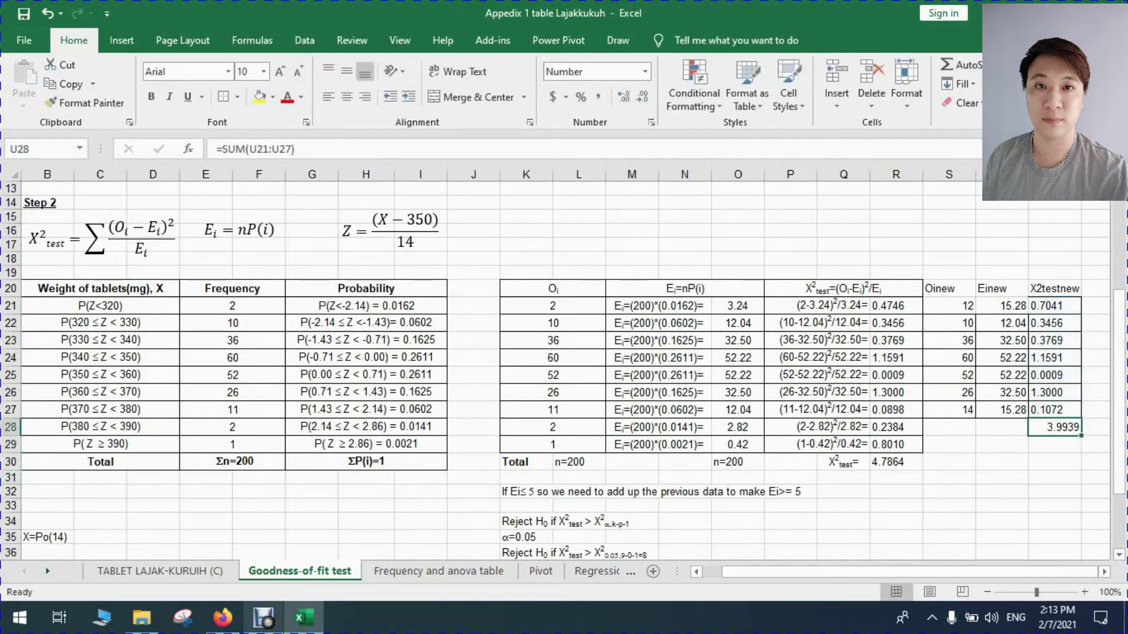
- Copy the X2test= label from Q30 into T28, beside the new chi-square total
click(844, 462)
key(ctrl+c)
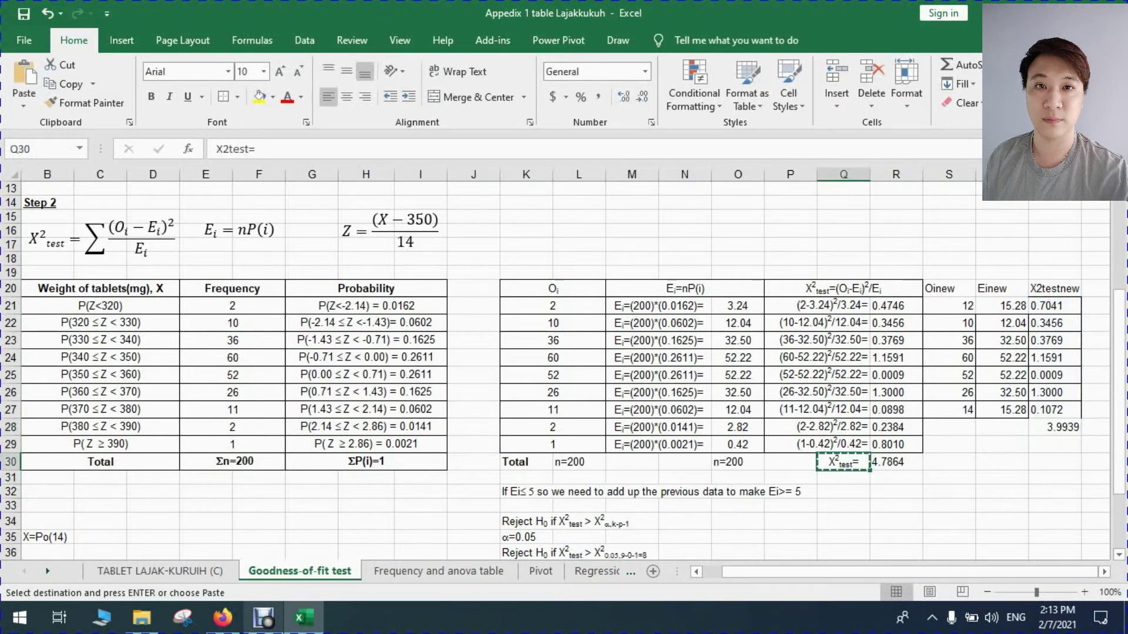
click(1002, 428)
key(ctrl+v)
key(Escape)
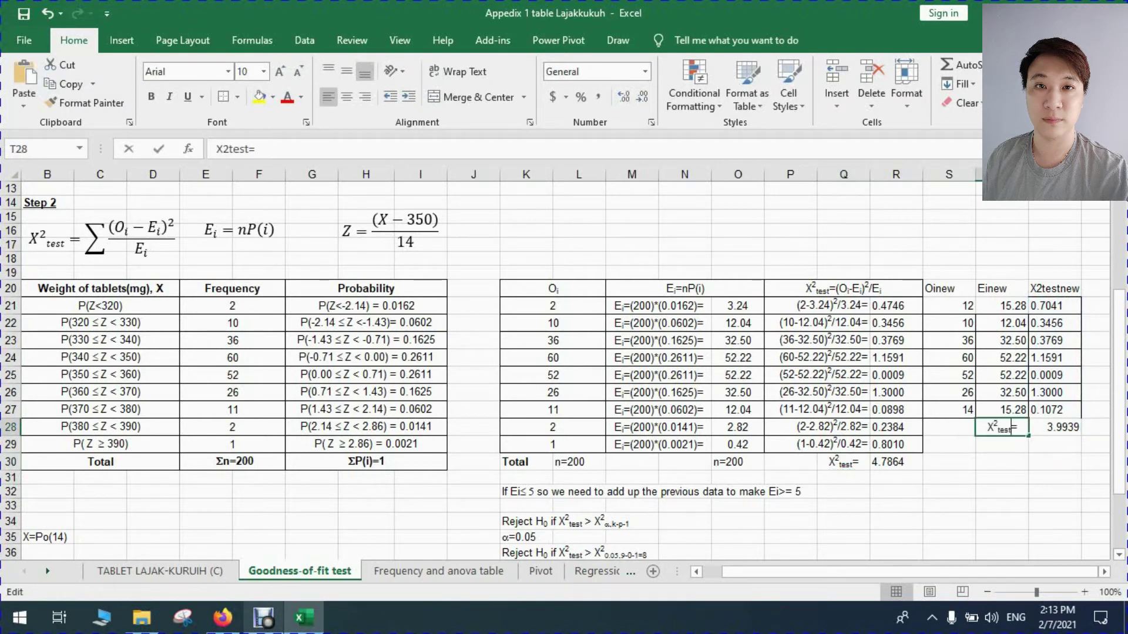
- Change the label in T28 to X2testnew= and centre it in the cell
key(F2)
key(Left)
text(new)
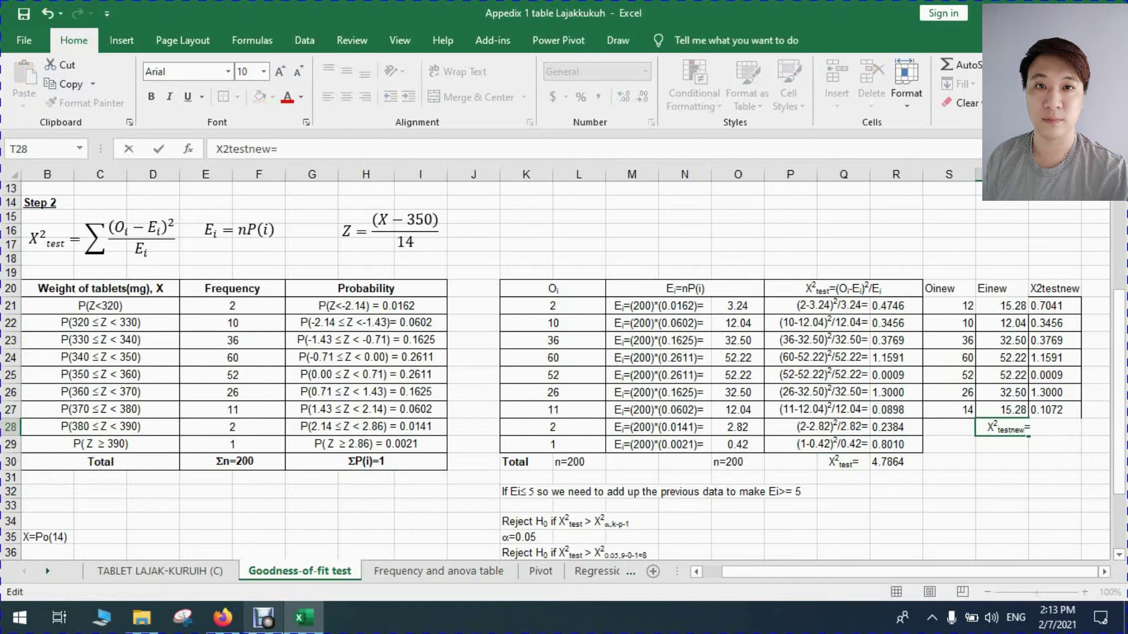
key(Return)
key(shift+Down)
click(1002, 428)
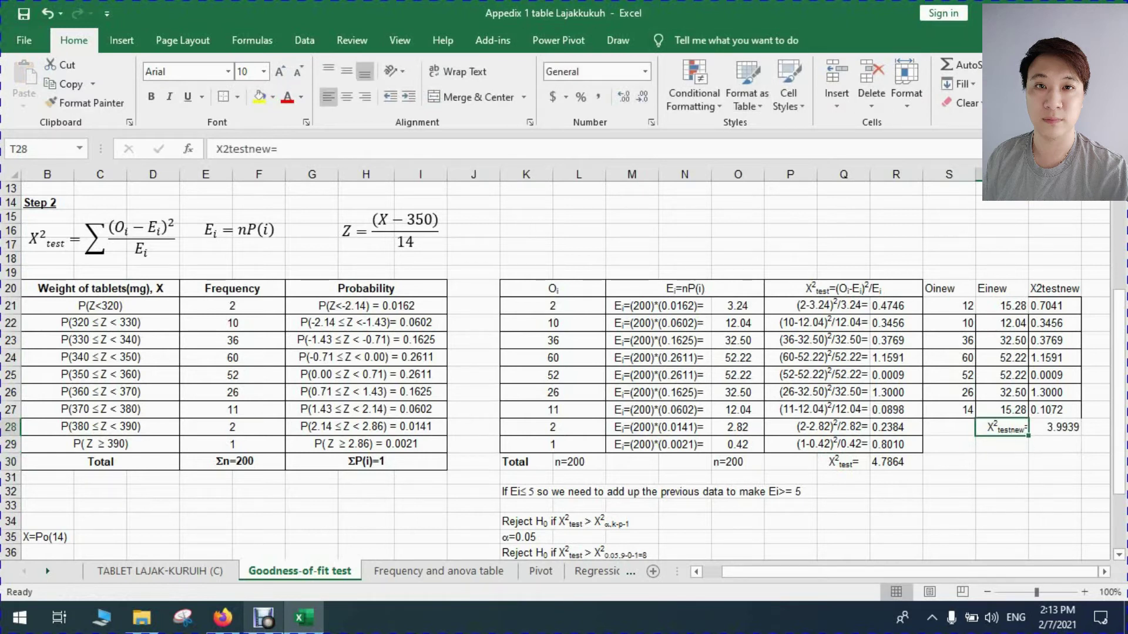
click(347, 97)
click(1001, 478)
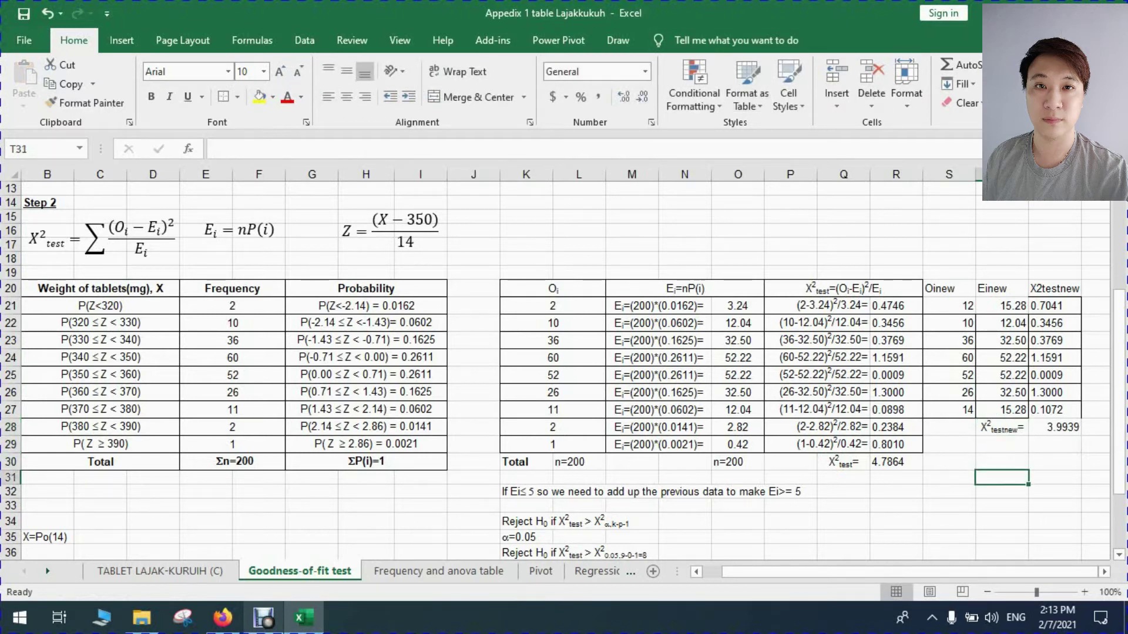
- Change X2test to X2testnew in the H0 rejection rule in K34
click(1054, 427)
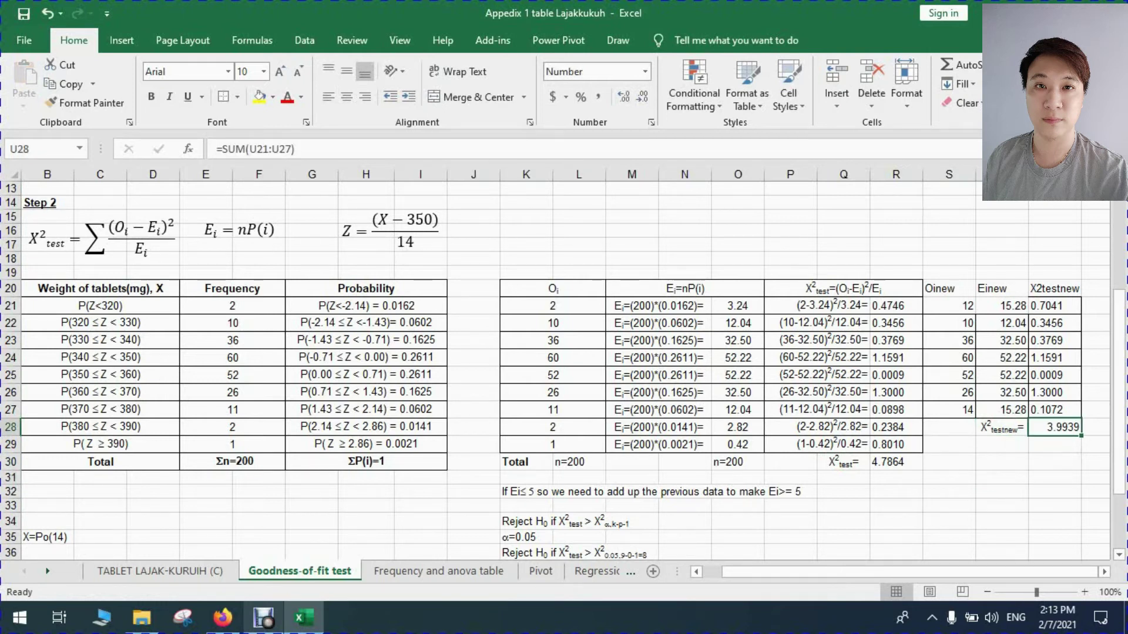
scroll(564, 370, down, 1)
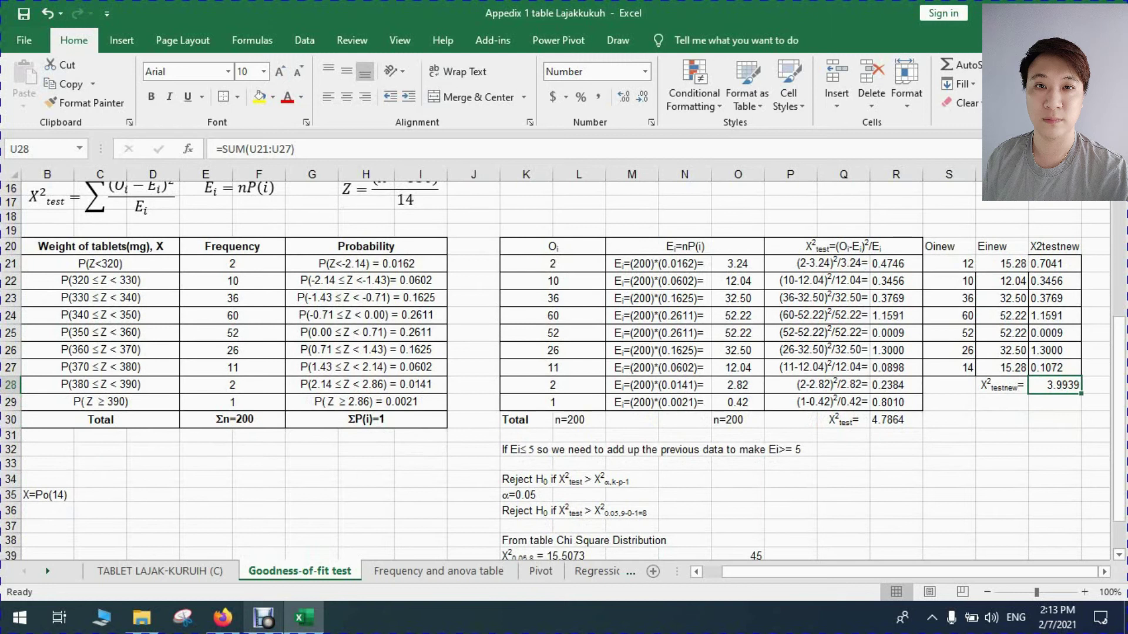
double_click(554, 480)
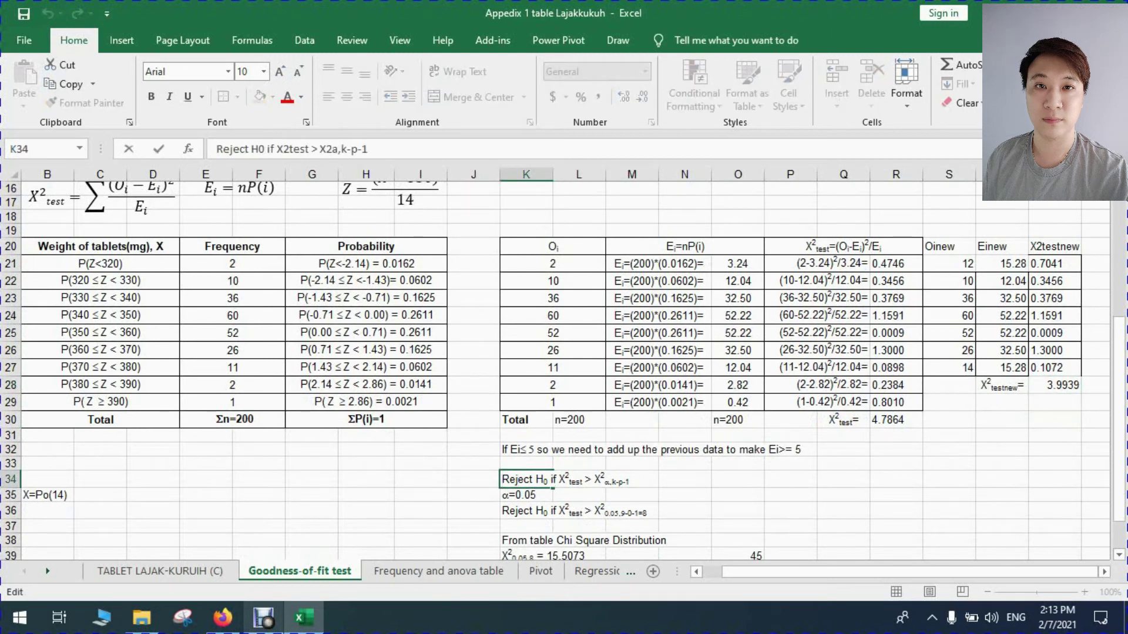
text(new)
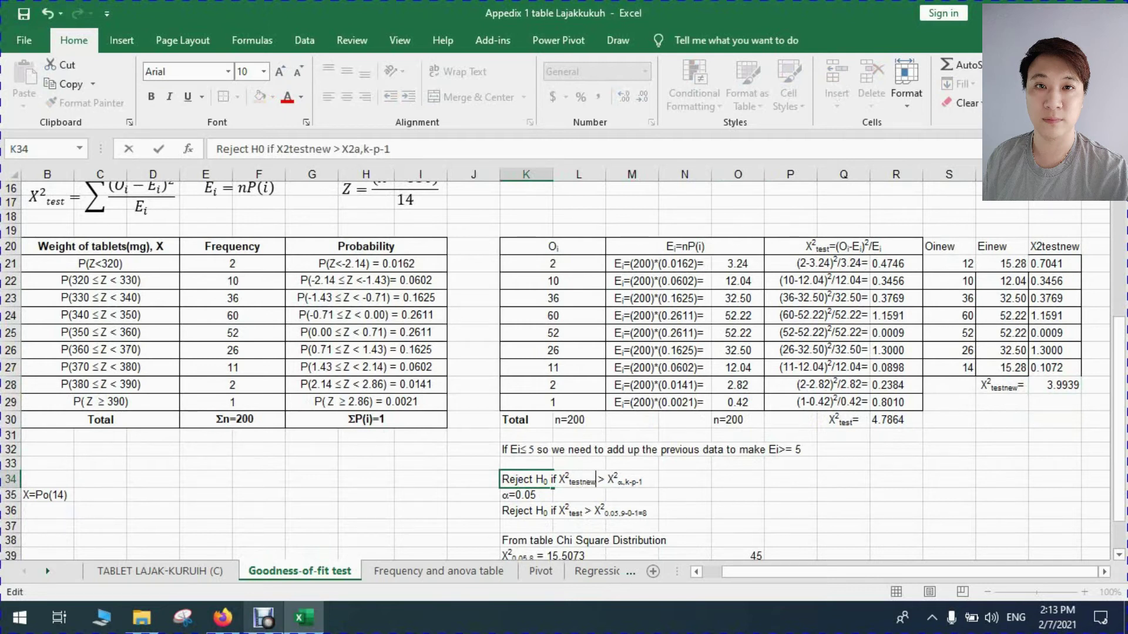
click(632, 495)
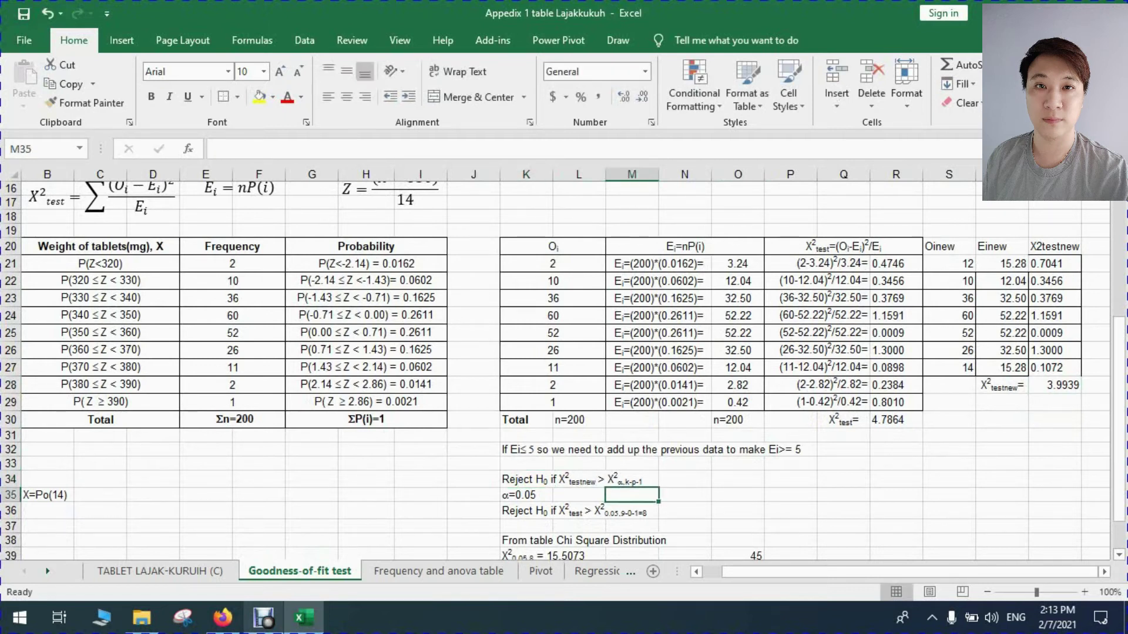
key(Left)
key(Left)
key(Left)
key(Left)
key(Left)
key(Left)
key(Left)
key(Left)
key(Left)
key(Left)
double_click(504, 495)
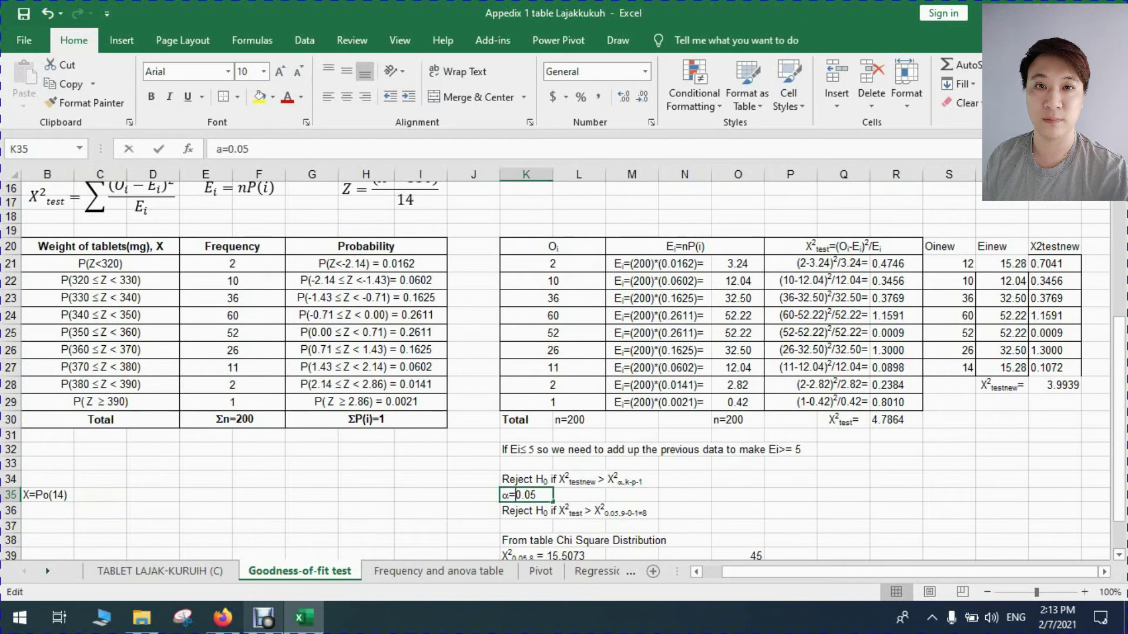
text(if)
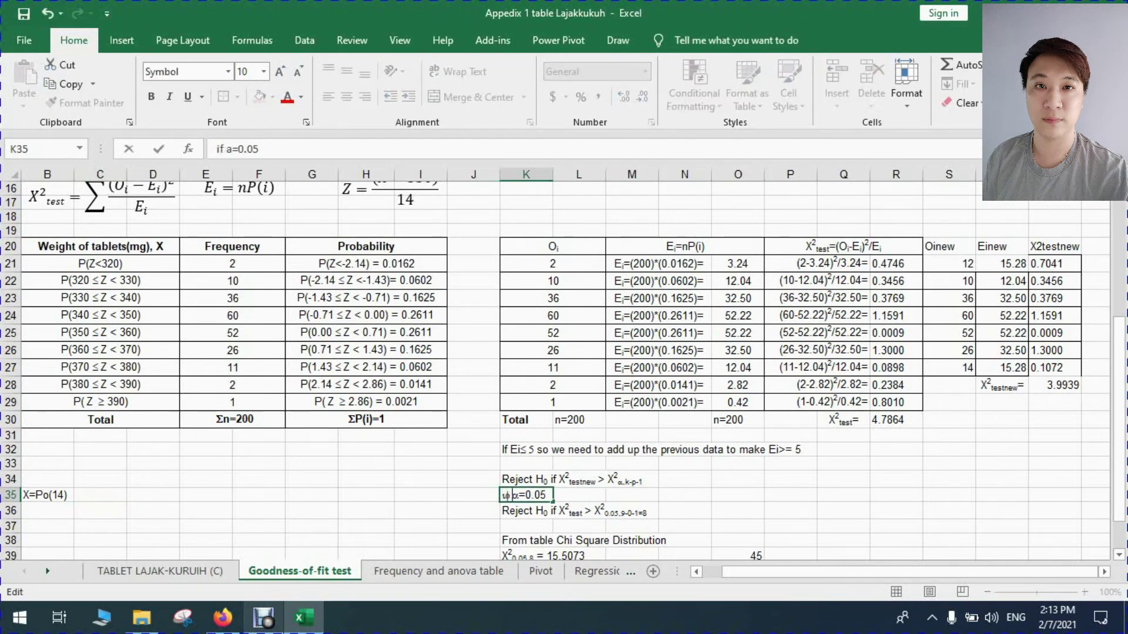
key(BackSpace)
key(BackSpace)
key(BackSpace)
click(631, 510)
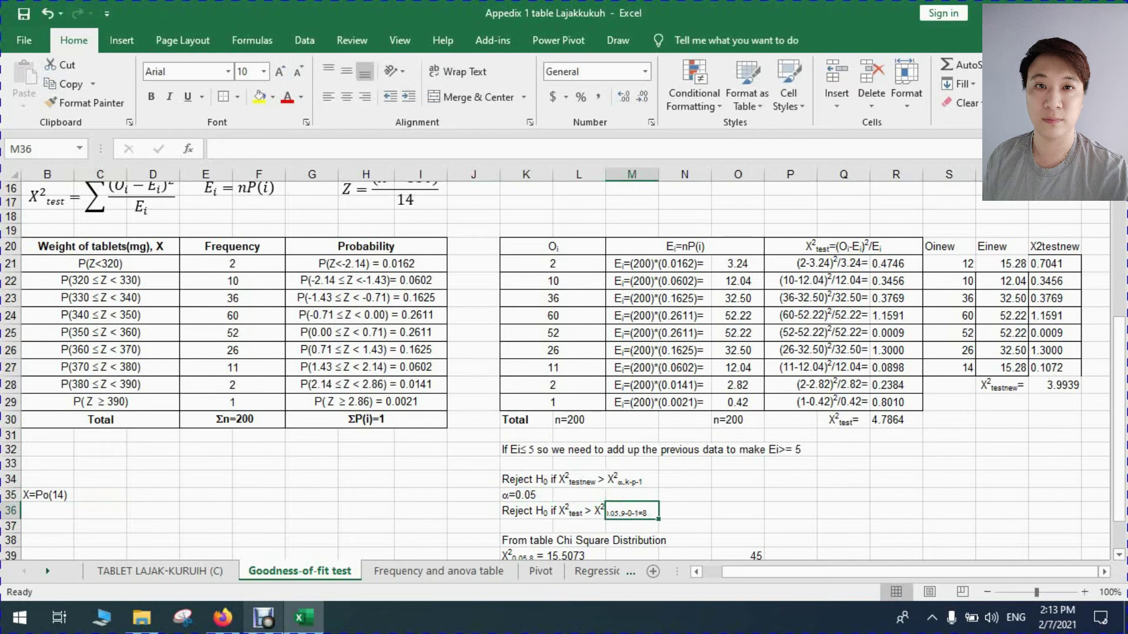
scroll(558, 370, down, 1)
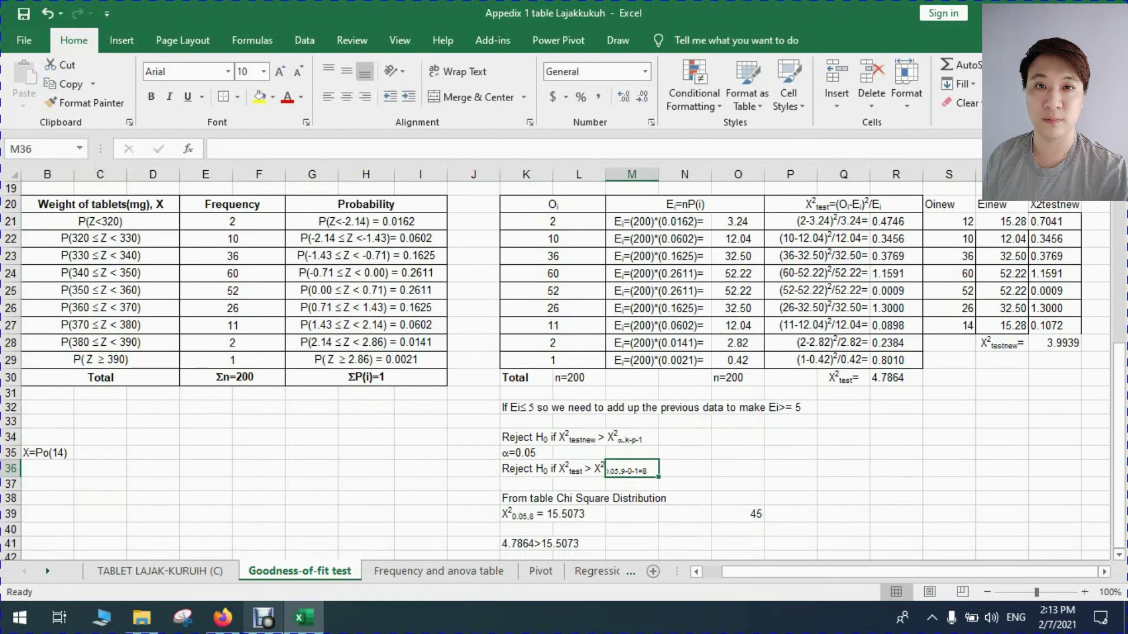
click(555, 514)
click(550, 514)
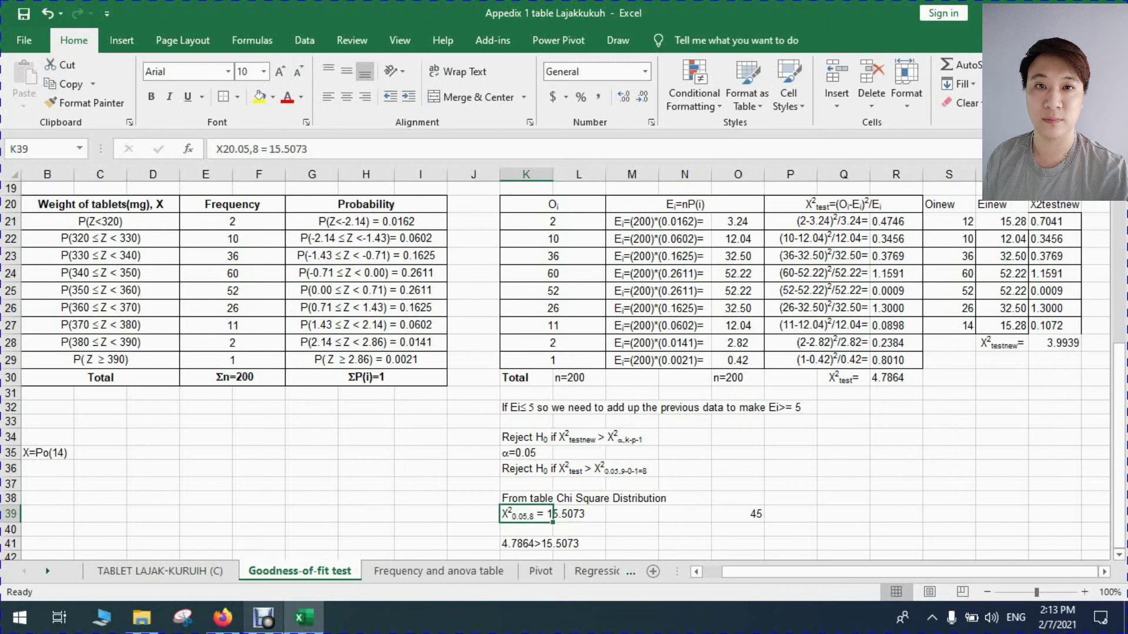
double_click(625, 469)
click(578, 469)
double_click(523, 469)
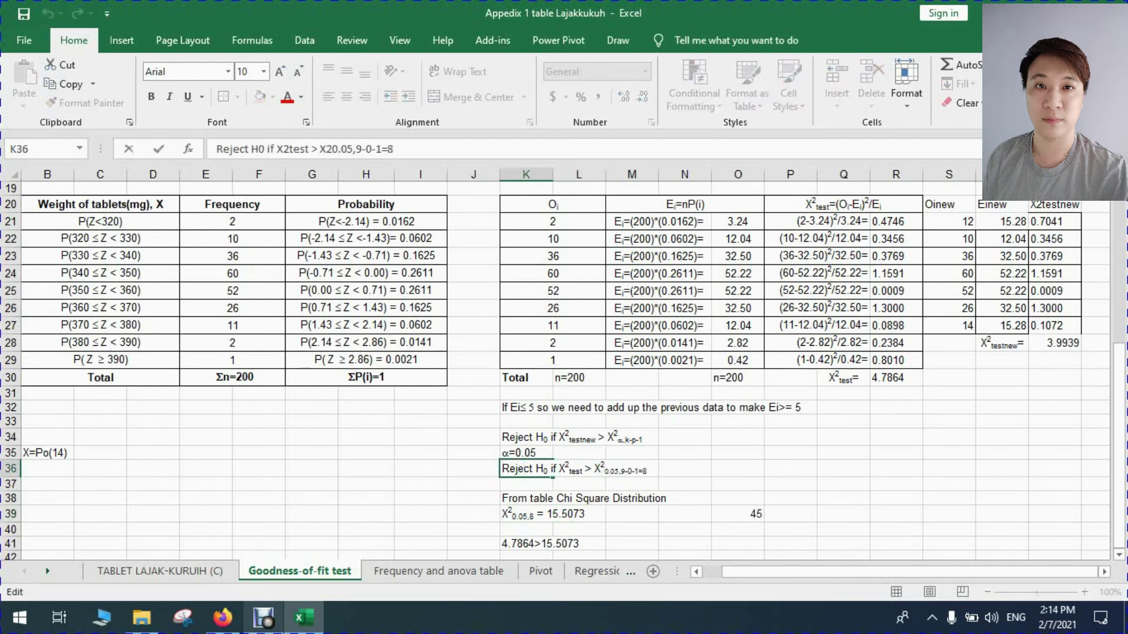
drag(621, 471, 626, 470)
- Count the regrouped classes in S21:S27 and enter k=7 in S30
drag(949, 222, 949, 325)
click(948, 378)
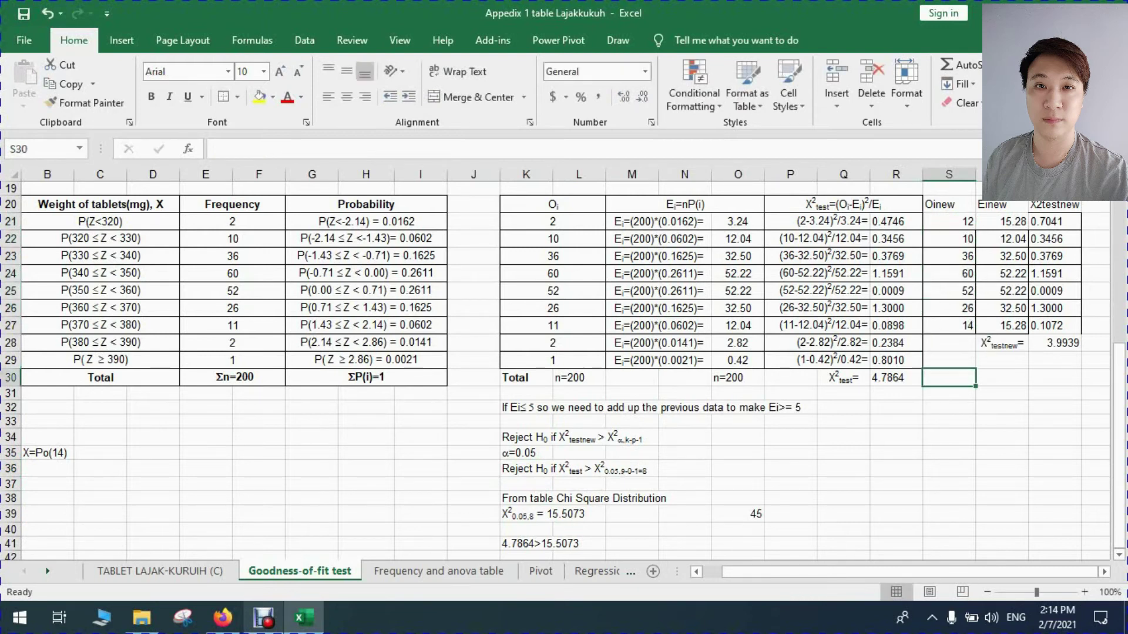
text(k=7)
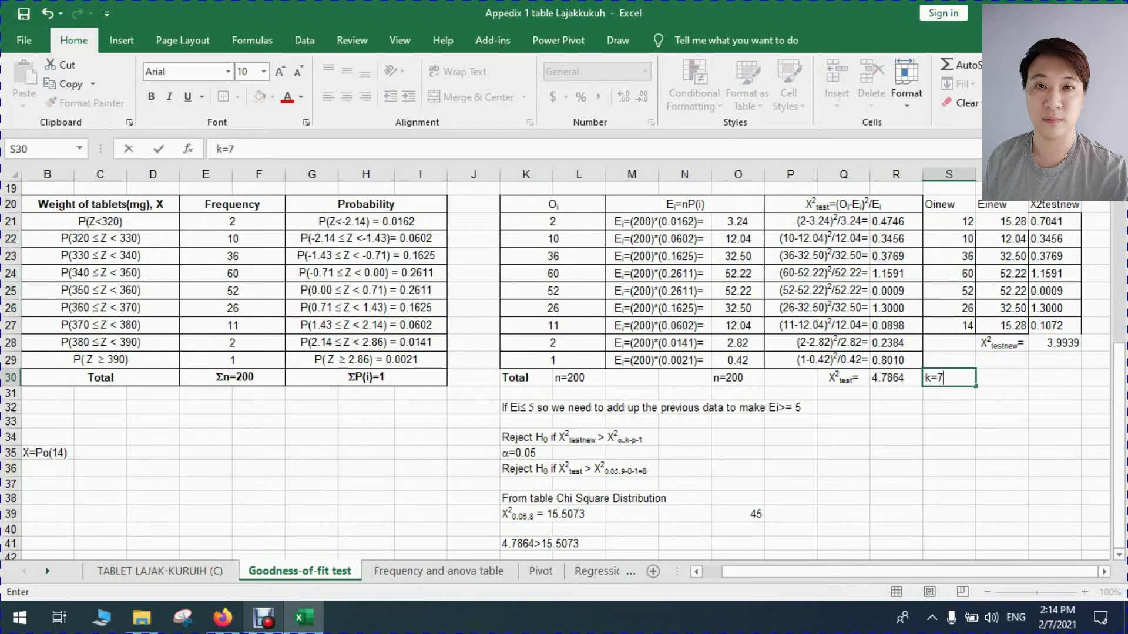
key(Return)
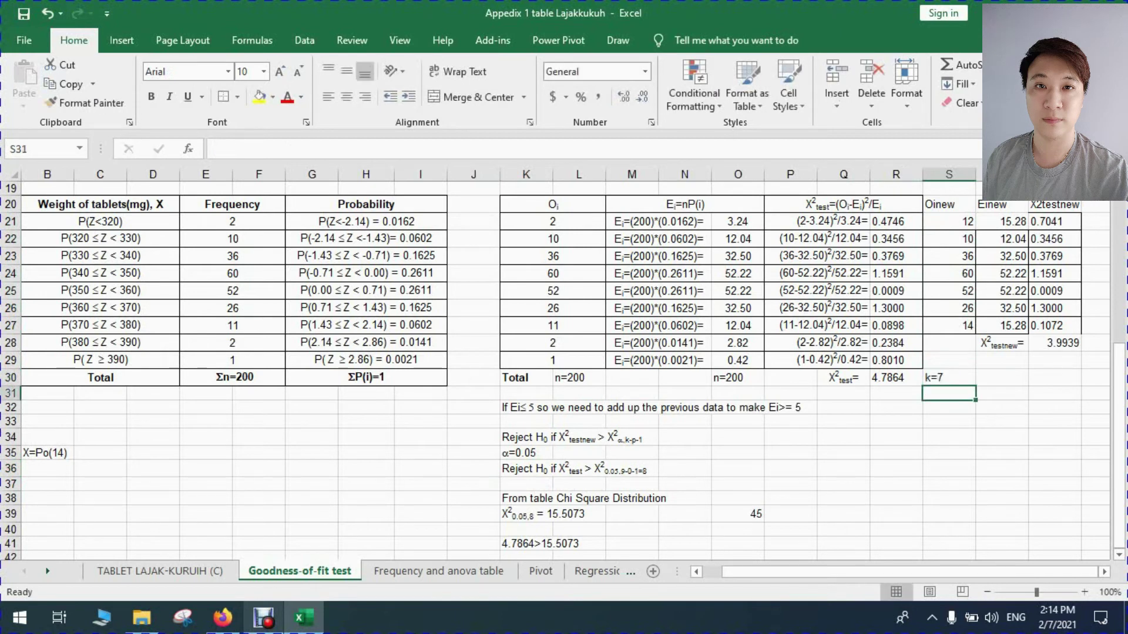
- Update the degrees of freedom in the K36 rejection rule to 7-0-1=6
click(608, 468)
click(554, 469)
double_click(515, 469)
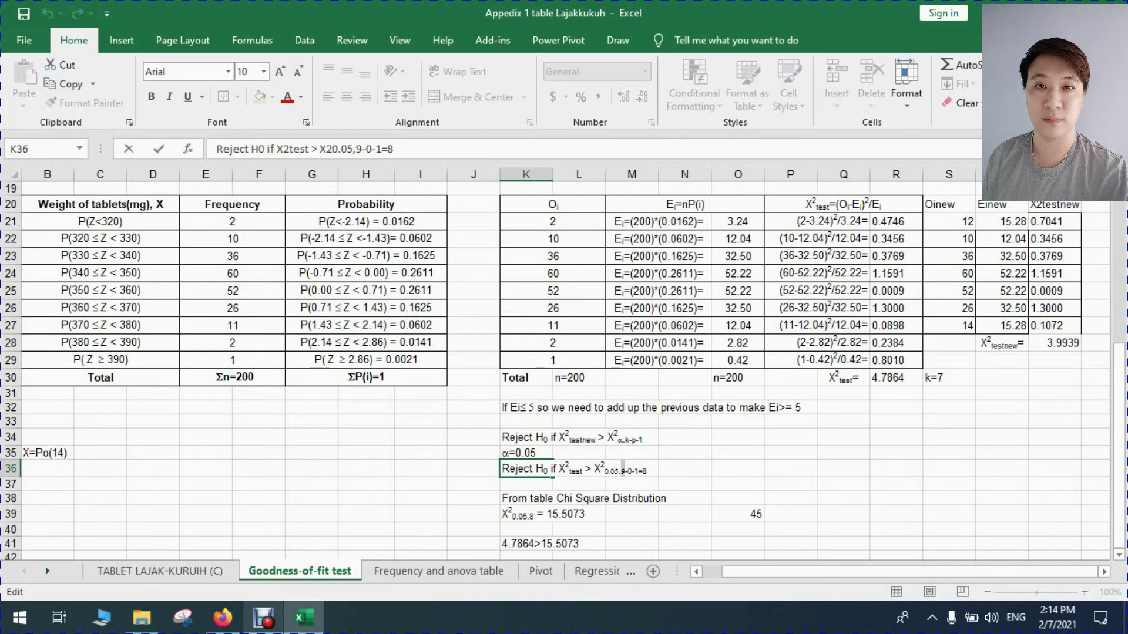
drag(621, 471, 625, 472)
text(7)
key(Right)
key(shift+Left)
text(6)
key(Return)
- Change the critical value line in K39 to X20.05,6 = 11.0705
double_click(526, 514)
drag(535, 517, 584, 514)
text(6)
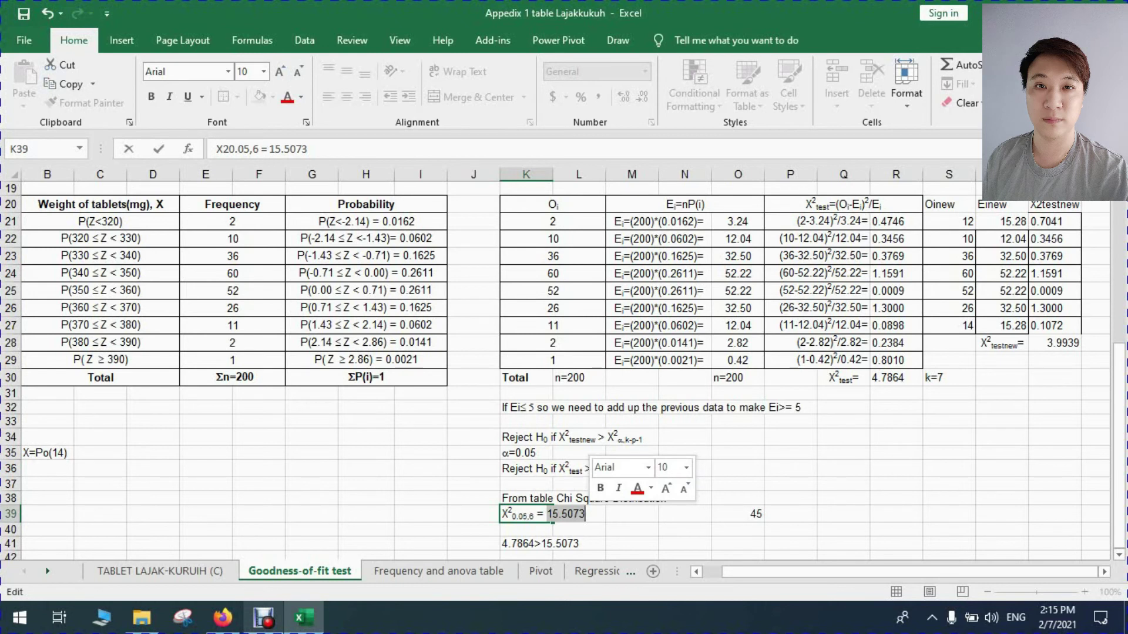
text(11.070)
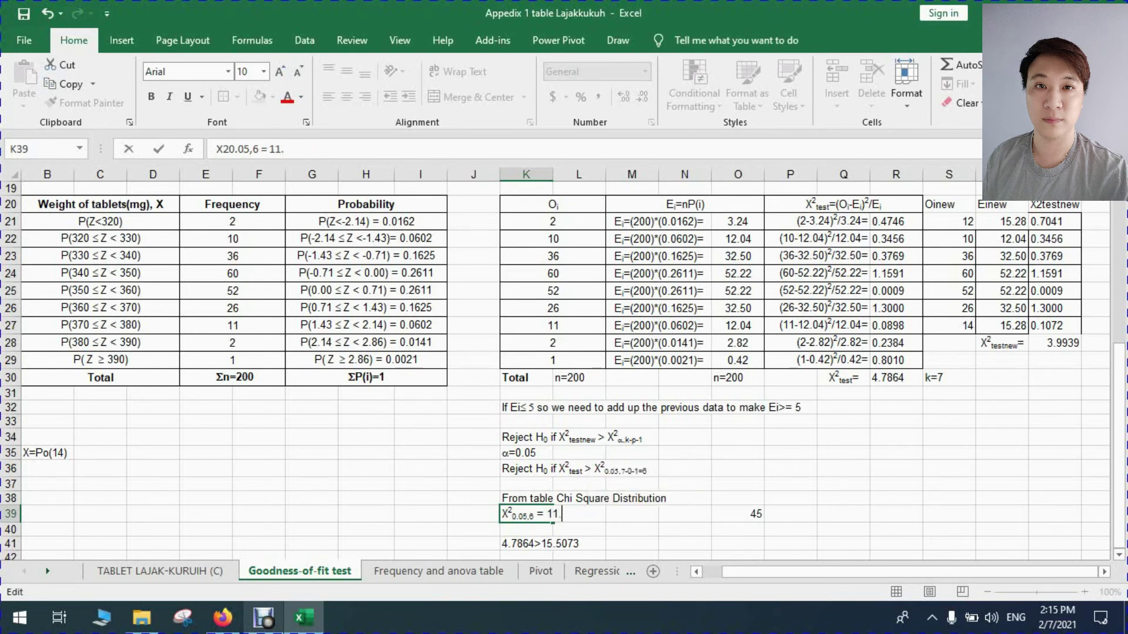
text(5)
key(Return)
- Replace the comparison in K41 with 3.9939>11.0705
double_click(527, 544)
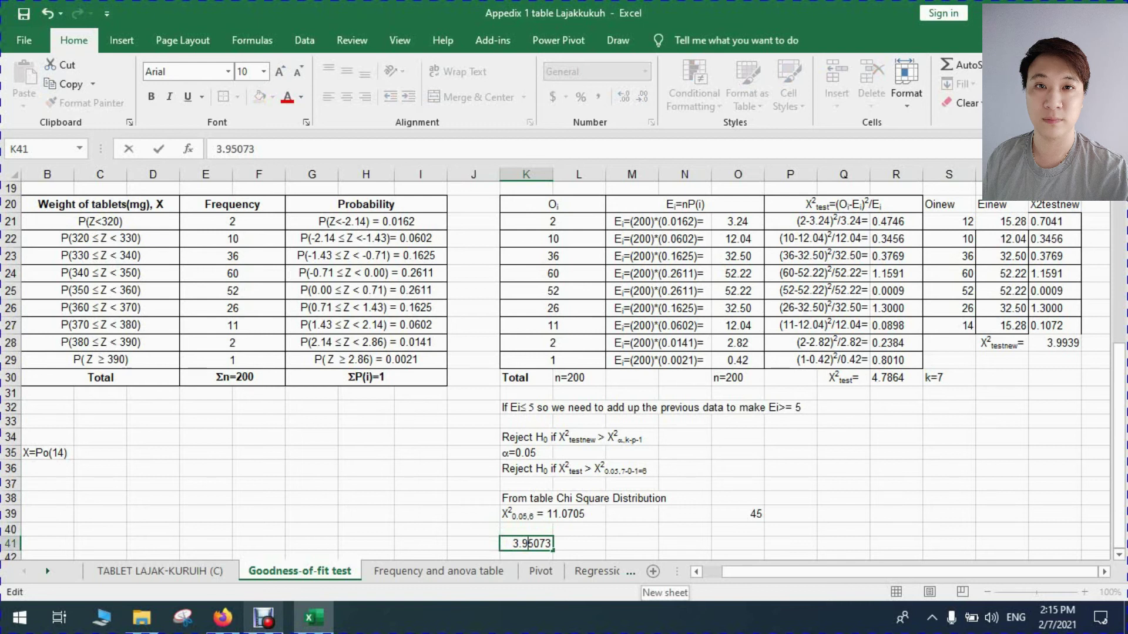
text(939)
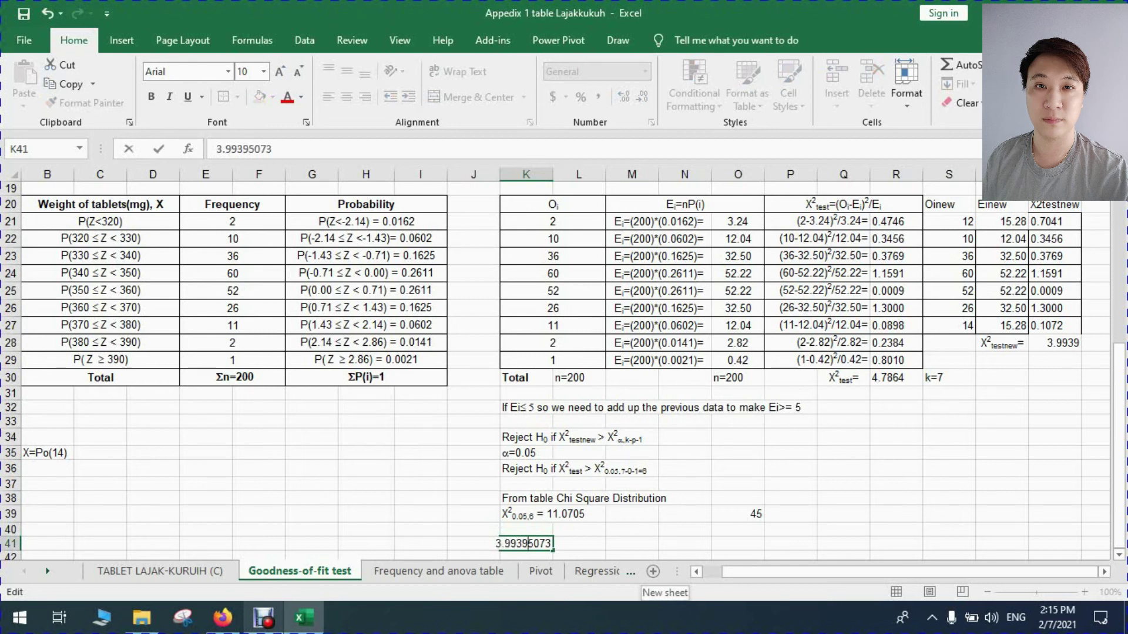
text(>)
key(BackSpace)
key(BackSpace)
key(BackSpace)
key(BackSpace)
text(11.)
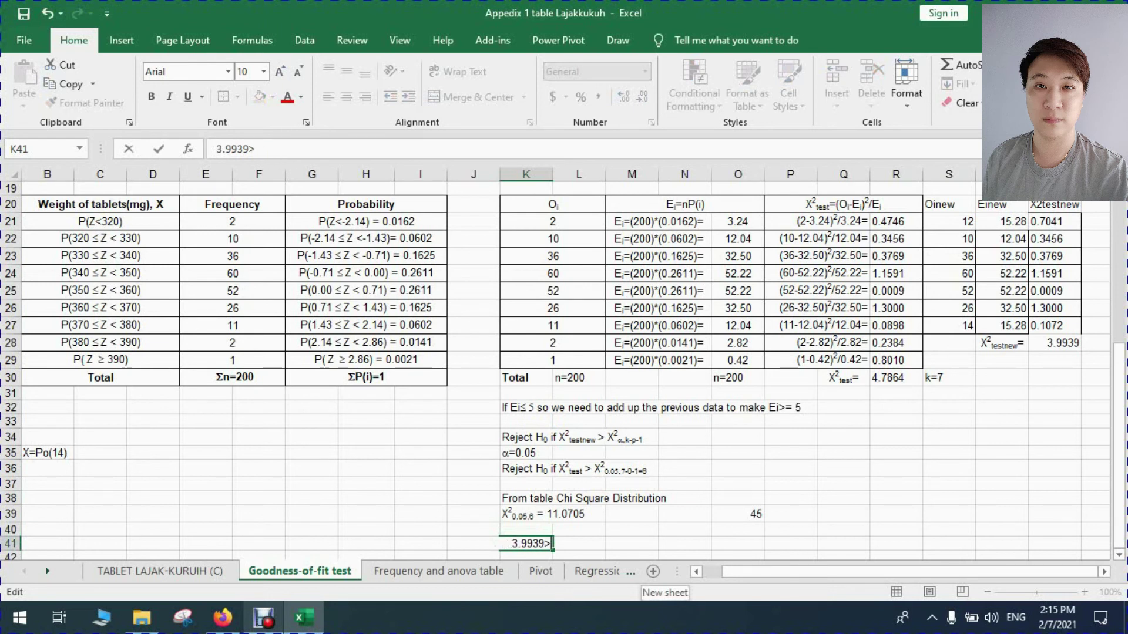
text(0705)
key(Return)
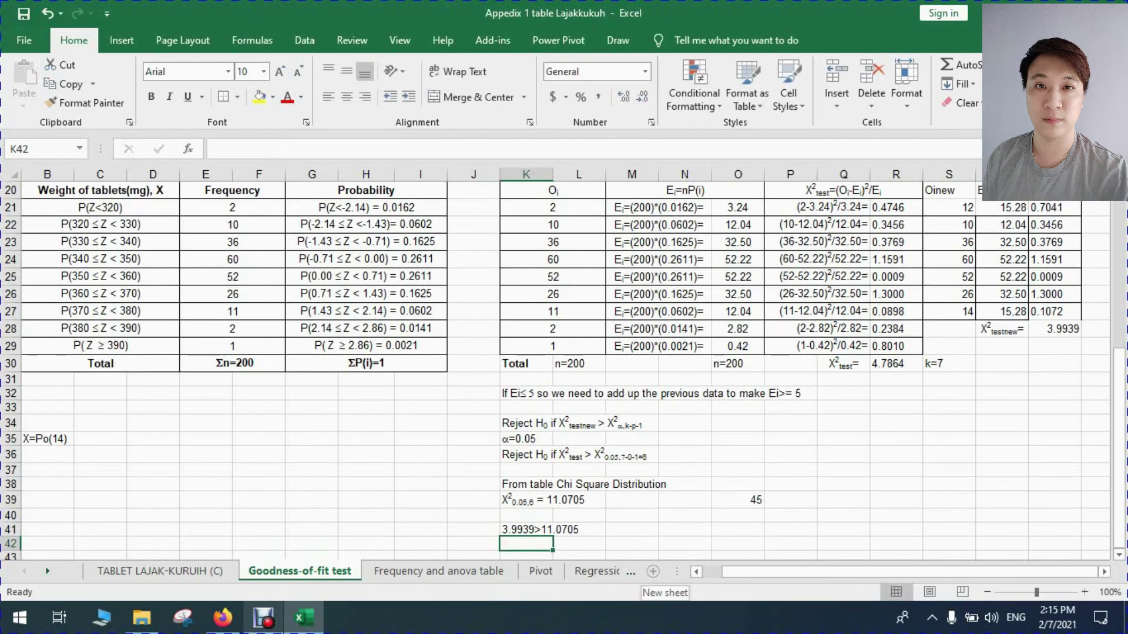
- Enter the test conclusion "Fail to reject H0" in K43
key(Return)
text(Fail to reject H0)
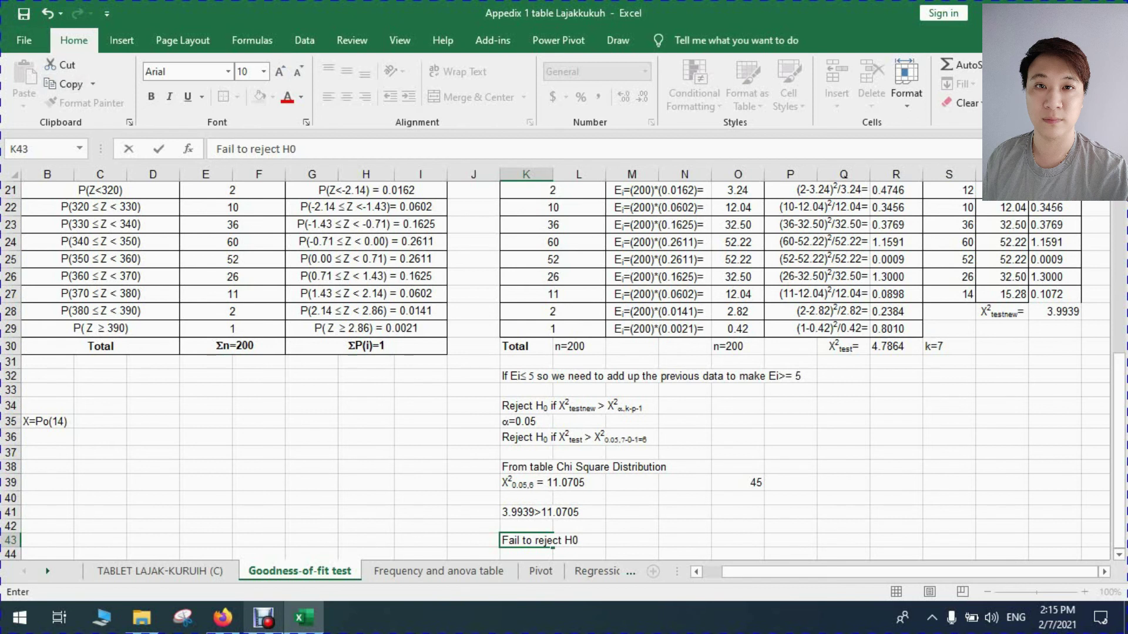
click(264, 618)
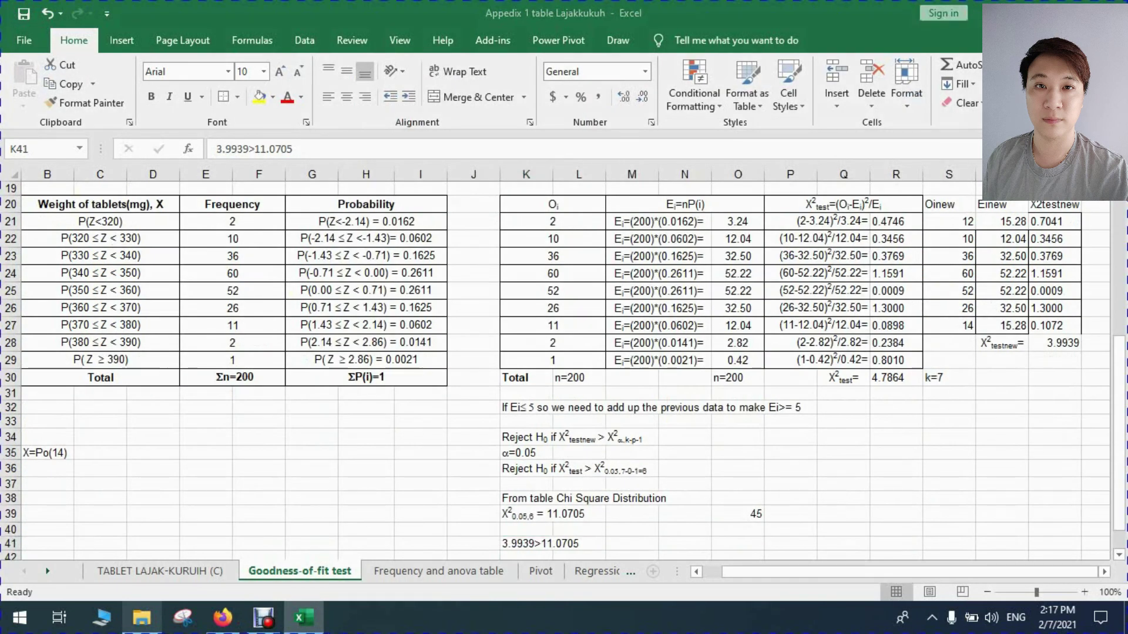
- Check the hypotheses in rows 11 and 12 and correct the comparison in K41 to 3.9939<11.0705
scroll(564, 370, up, 3)
scroll(564, 370, down, 3)
scroll(564, 370, down, 2)
scroll(564, 370, up, 5)
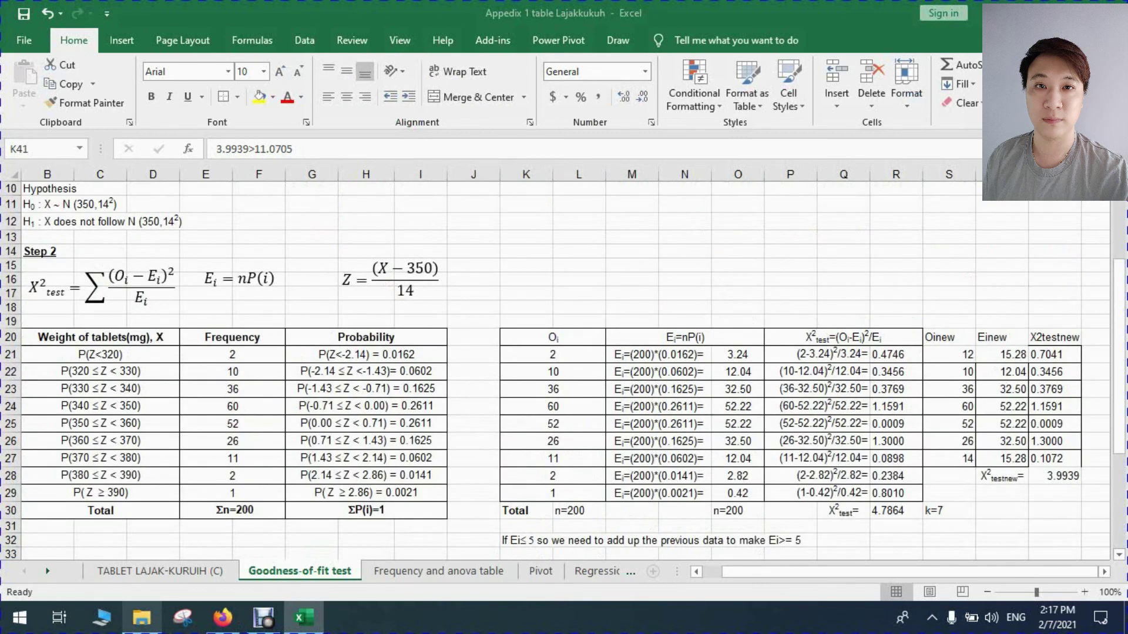
click(100, 222)
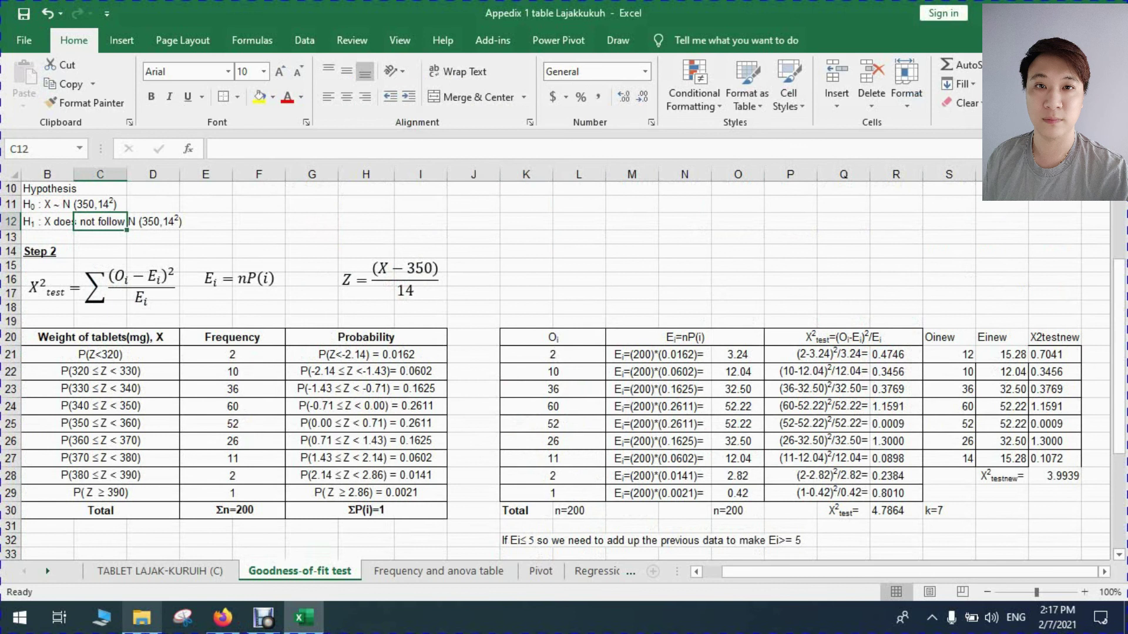
scroll(101, 222, down, 4)
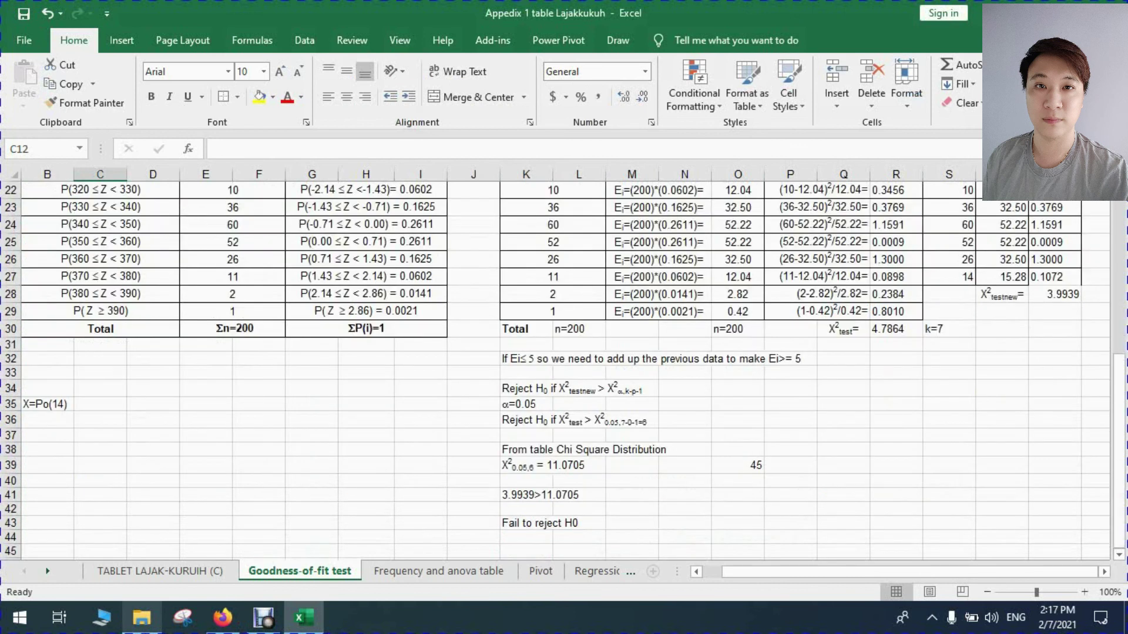
click(548, 495)
double_click(547, 495)
drag(534, 495, 540, 494)
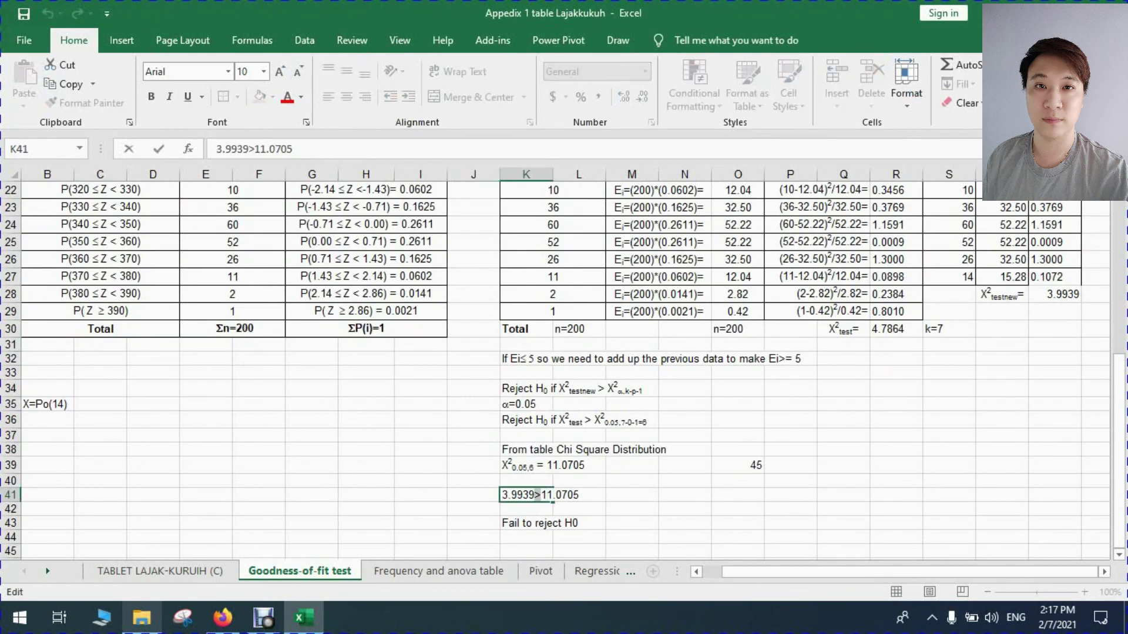
text(<)
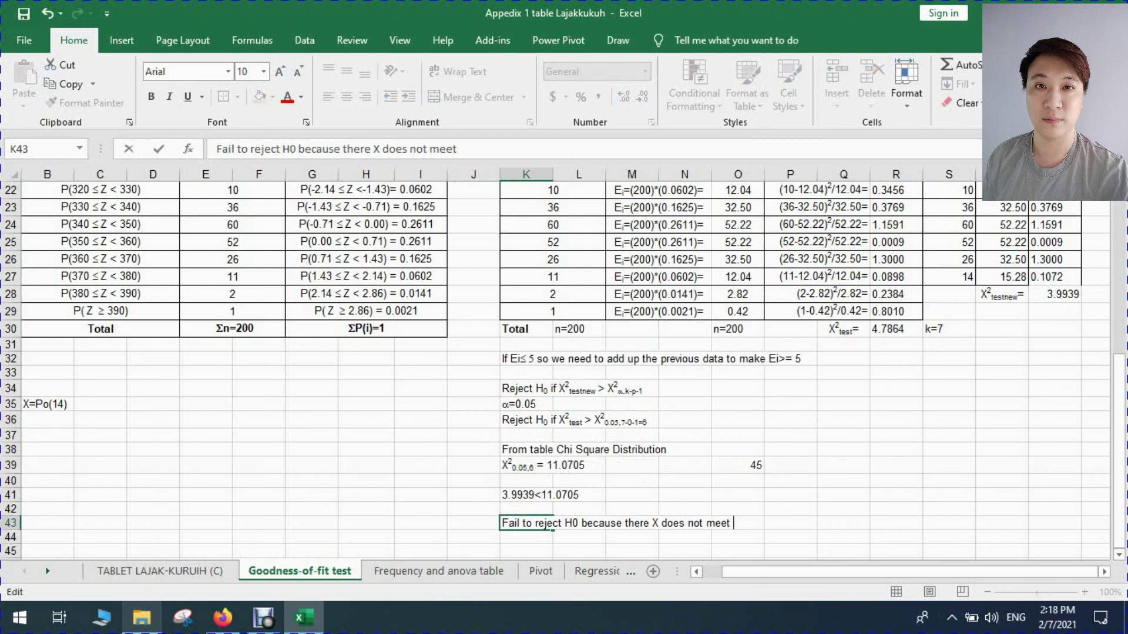
- Extend the conclusion in K43 with "because there X does not meet the follow" and remove the word "meet" from it
text(the )
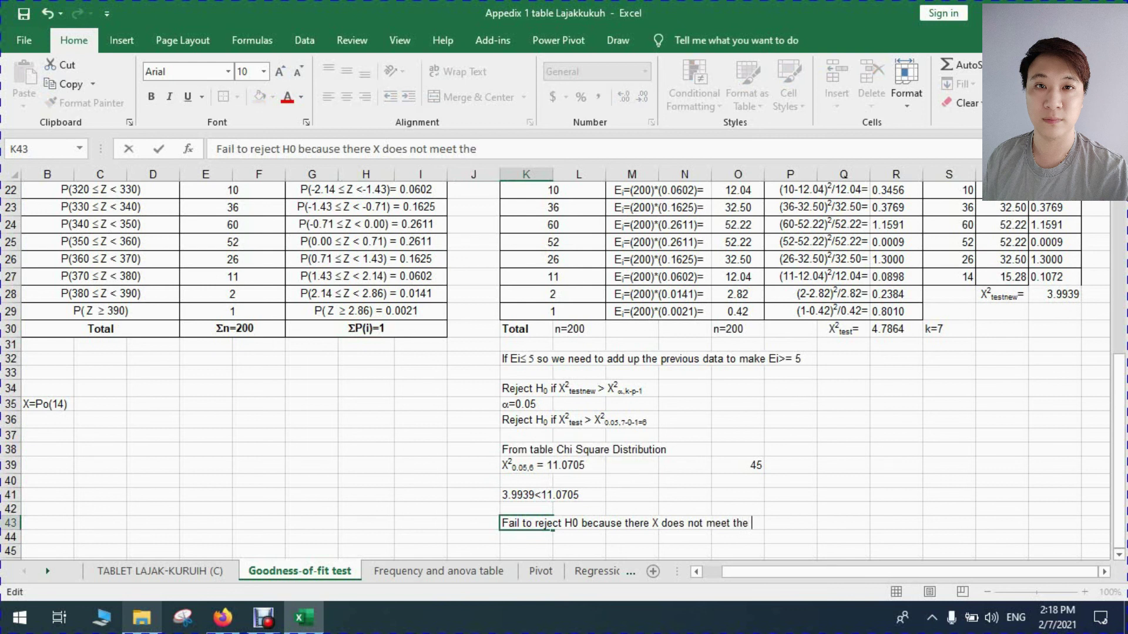
text(follow)
scroll(558, 370, up, 6)
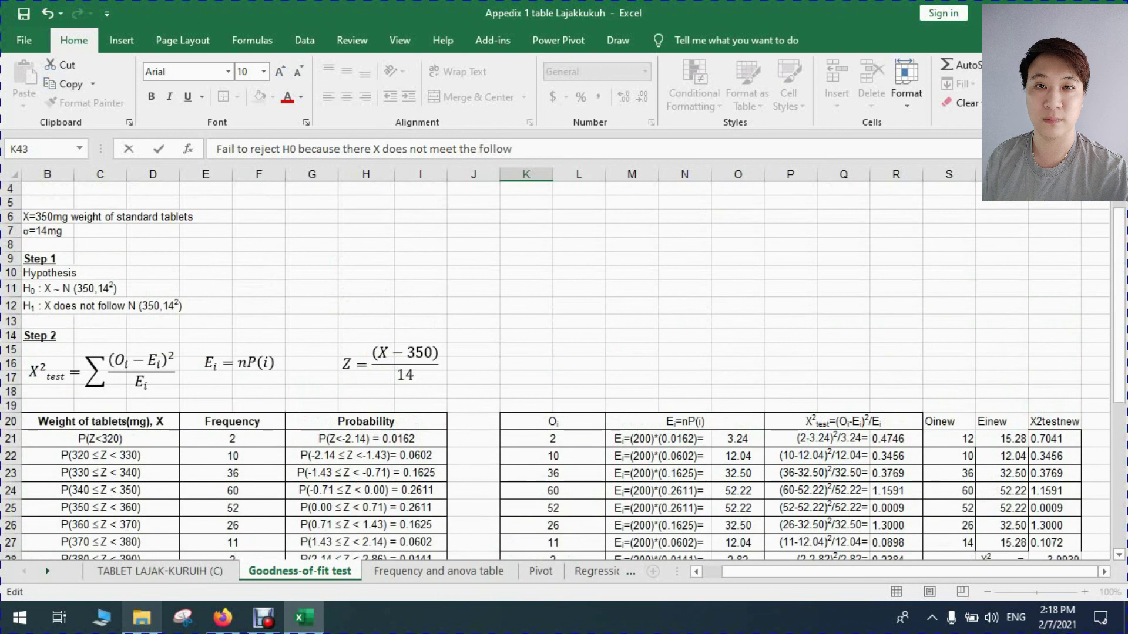
scroll(558, 370, down, 6)
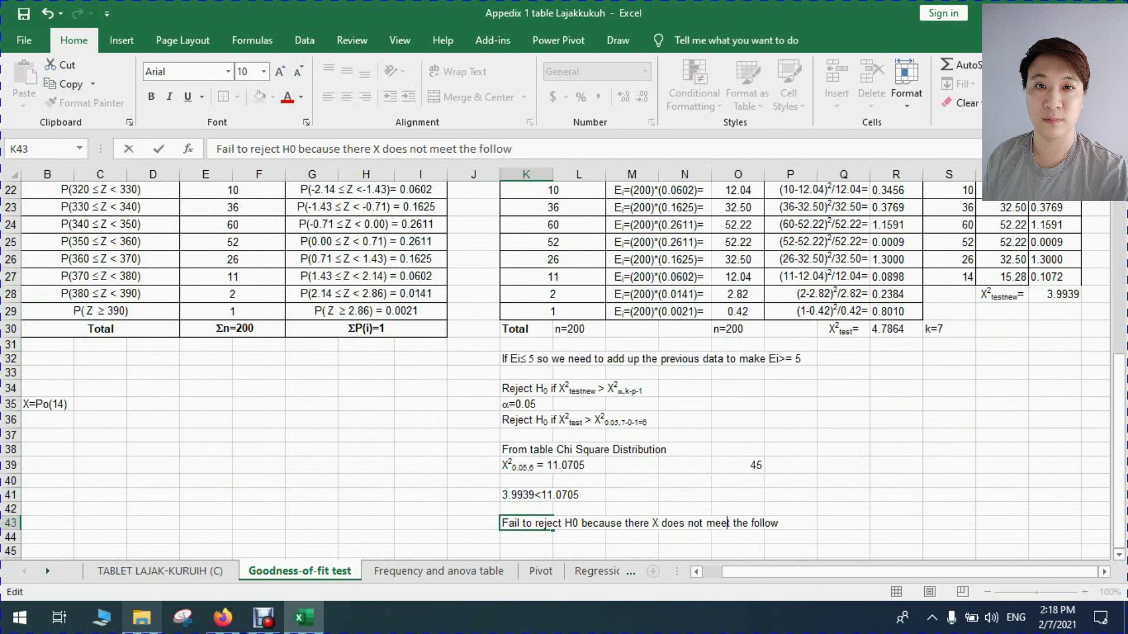
key(BackSpace)
key(BackSpace)
key(BackSpace)
key(BackSpace)
key(BackSpace)
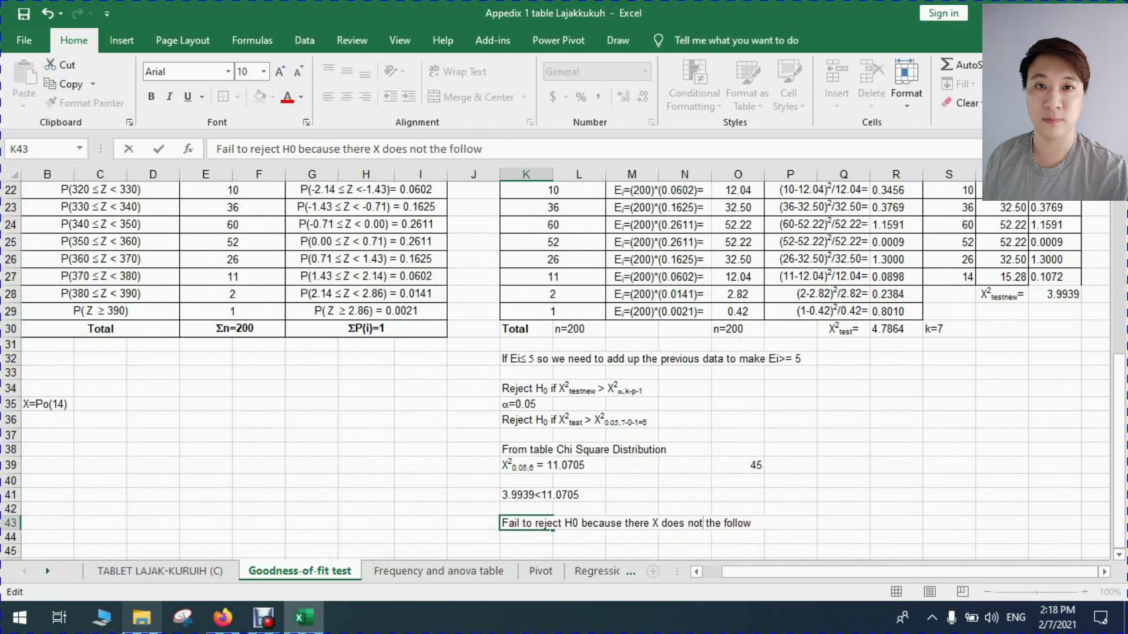